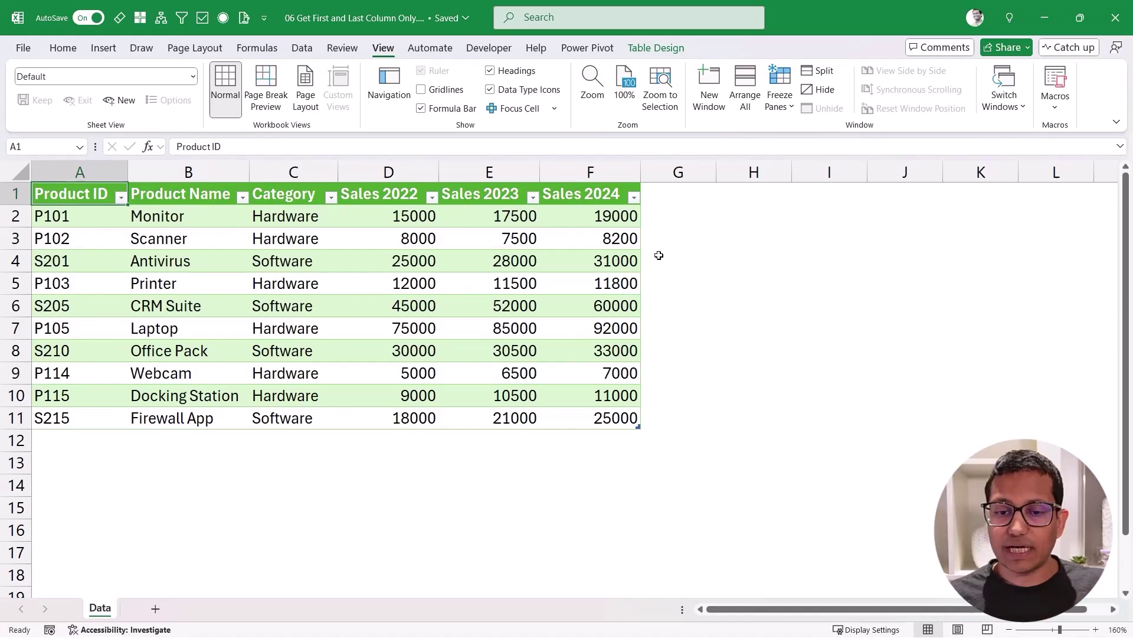
Send the sales table to Power Query as the Data query and remove the Changed Type step.
right_click(297, 217)
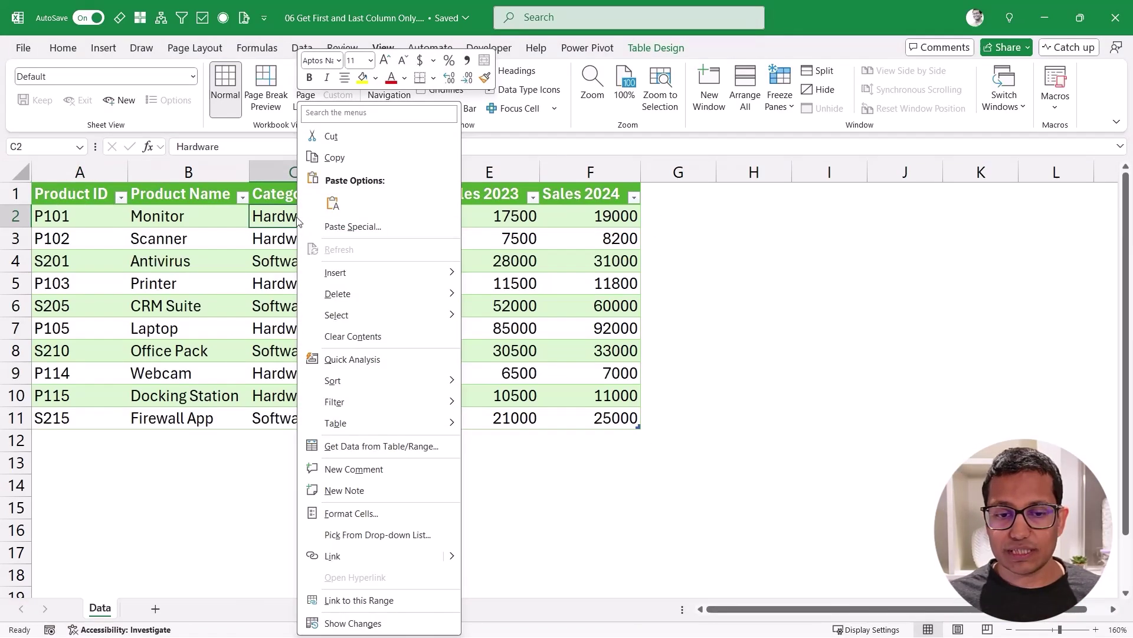
left_click(372, 446)
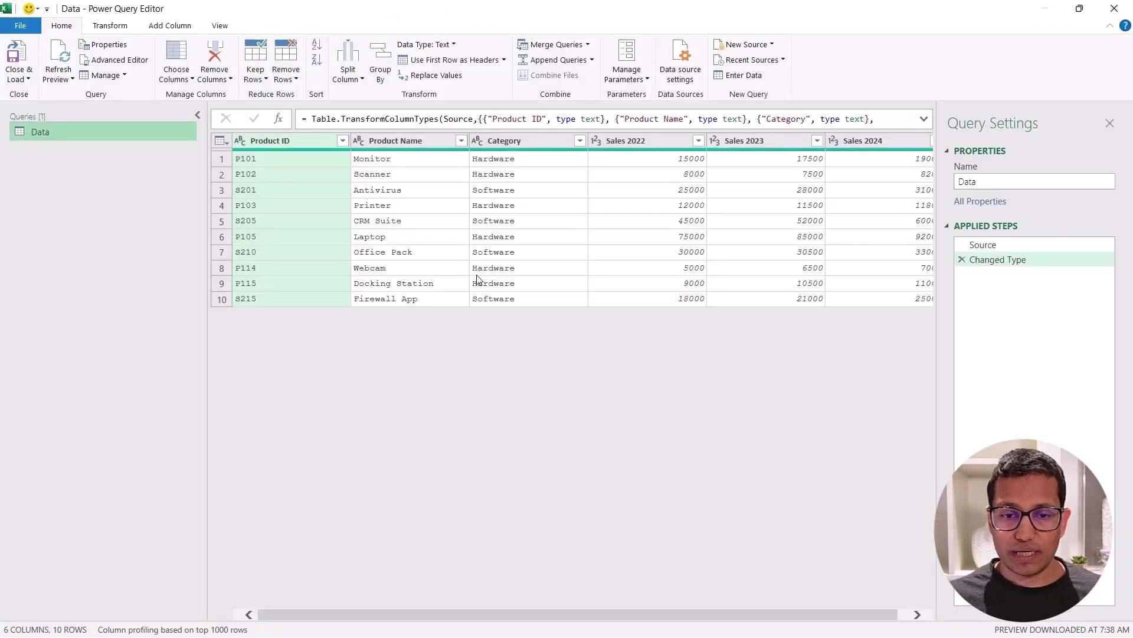
left_click(961, 260)
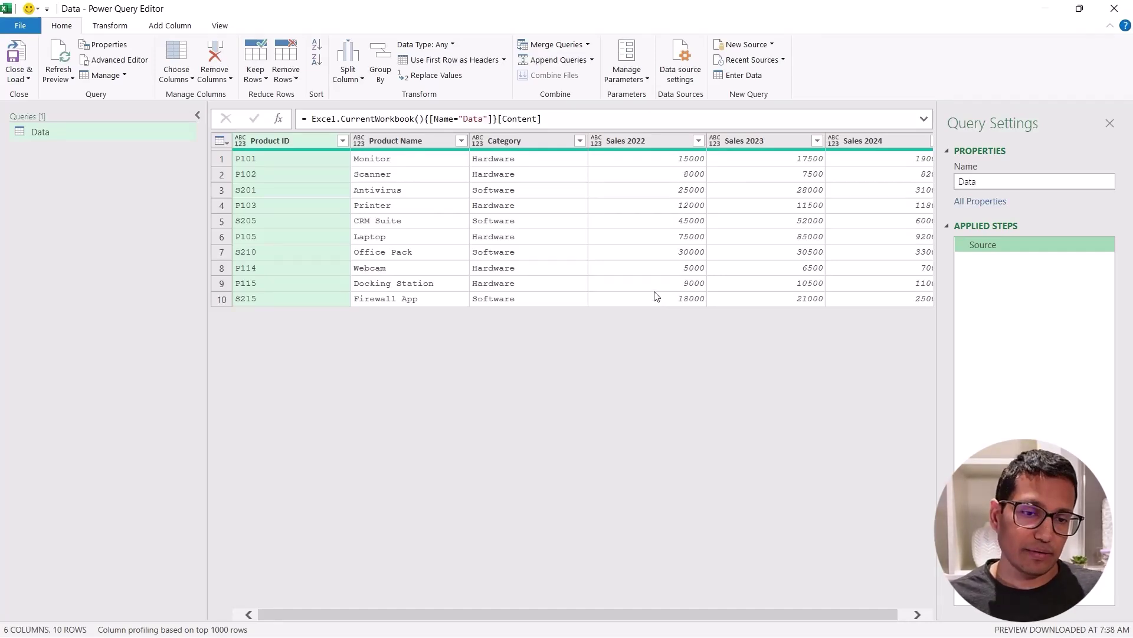
Add a new custom step and rename it FirstCol.
left_click(278, 120)
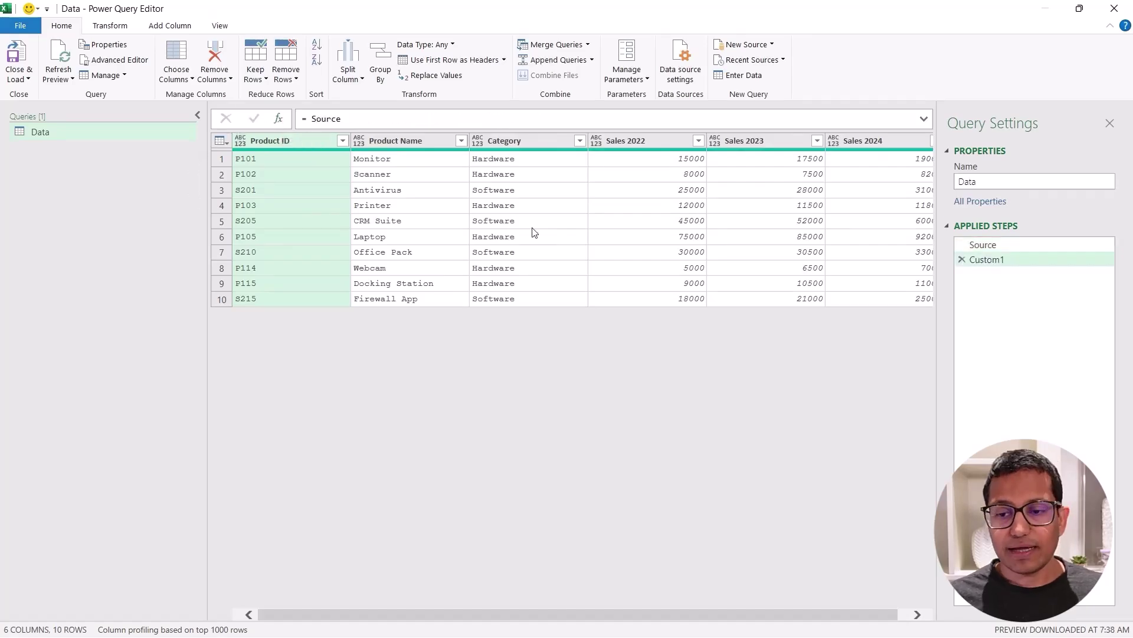
right_click(977, 261)
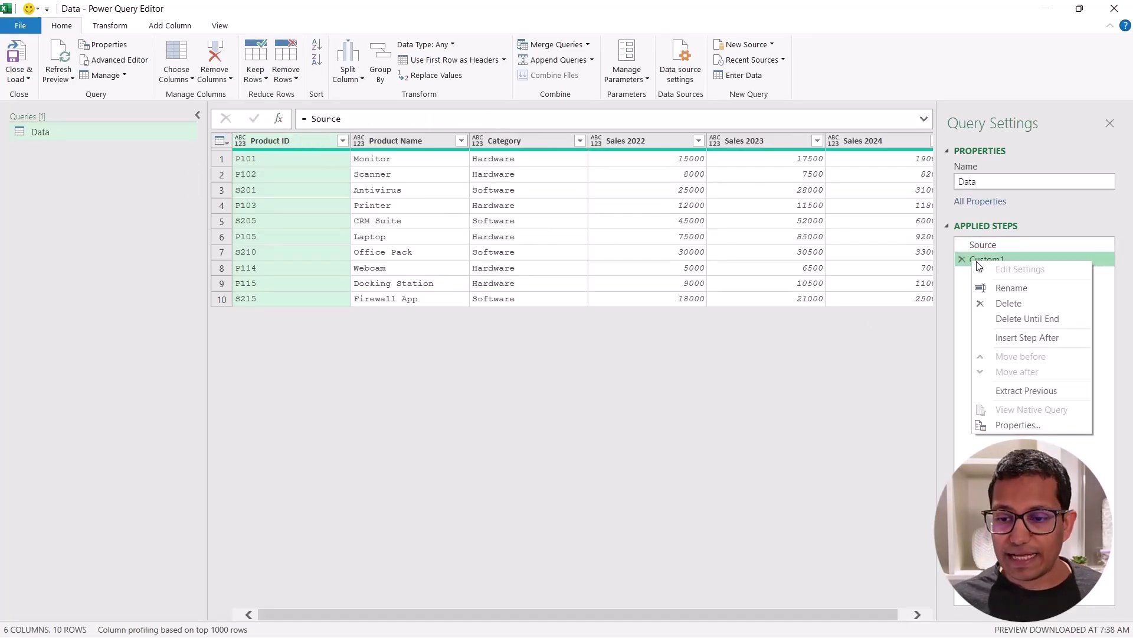
left_click(998, 288)
type("Fi")
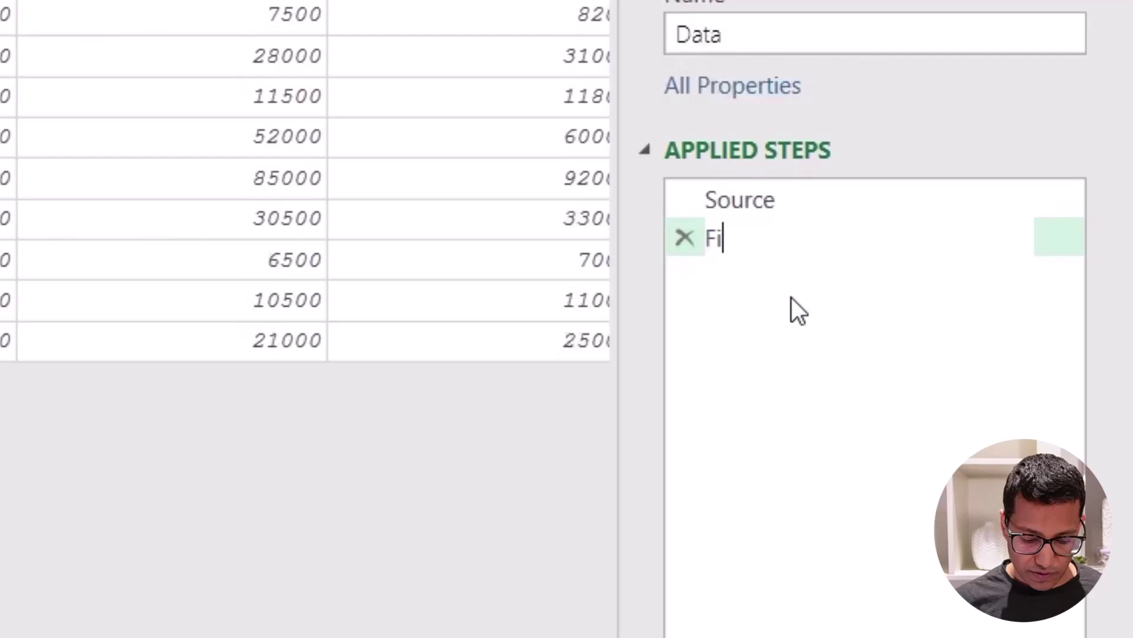
type("rstCol")
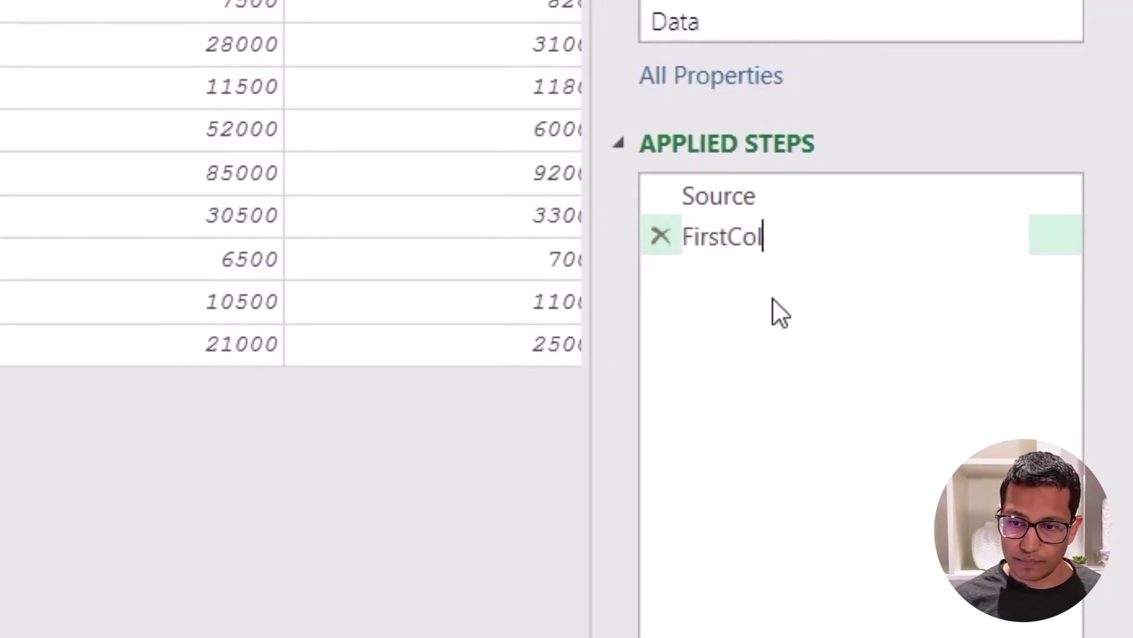
key("Return")
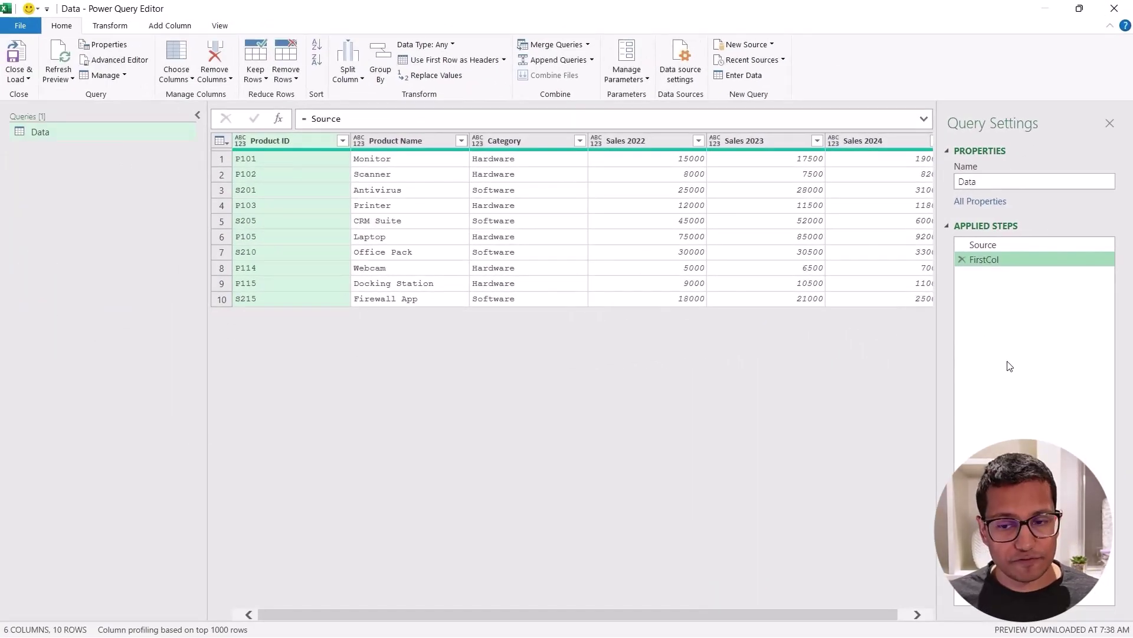
Rewrite the FirstCol formula to begin with Table.ColumnNames(Source.
left_click(318, 121)
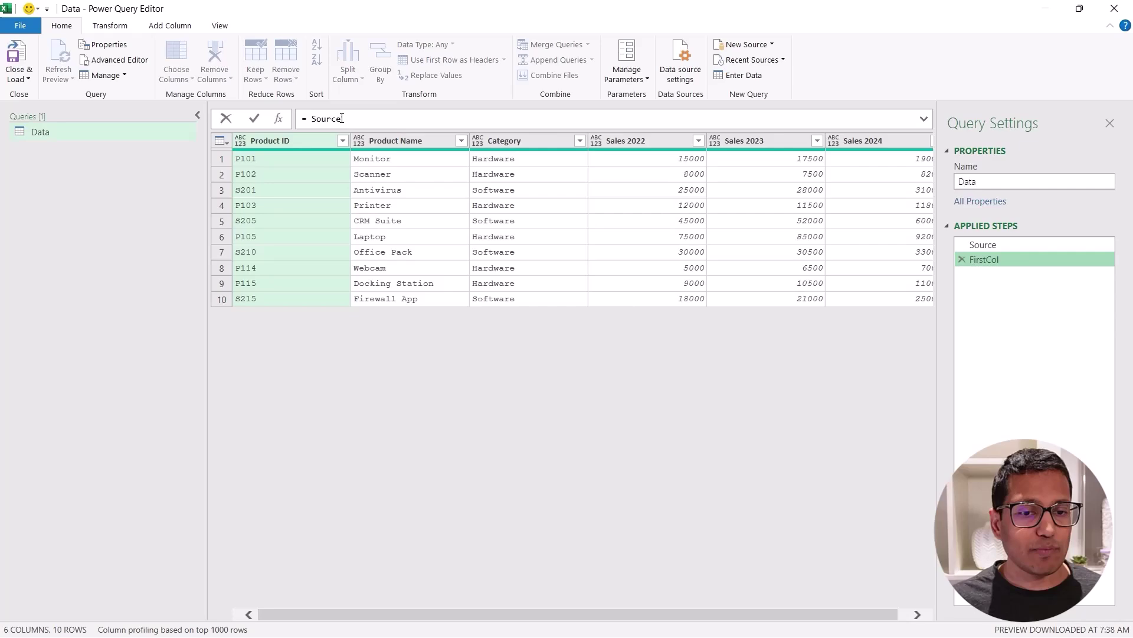
double_click(317, 121)
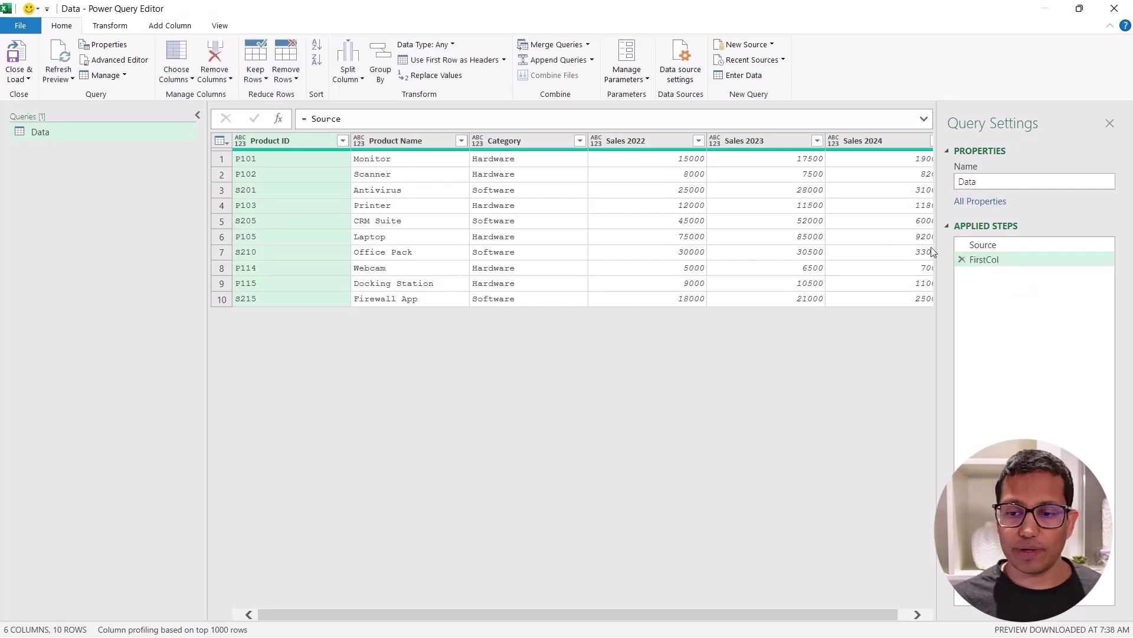
key("Left")
double_click(267, 152)
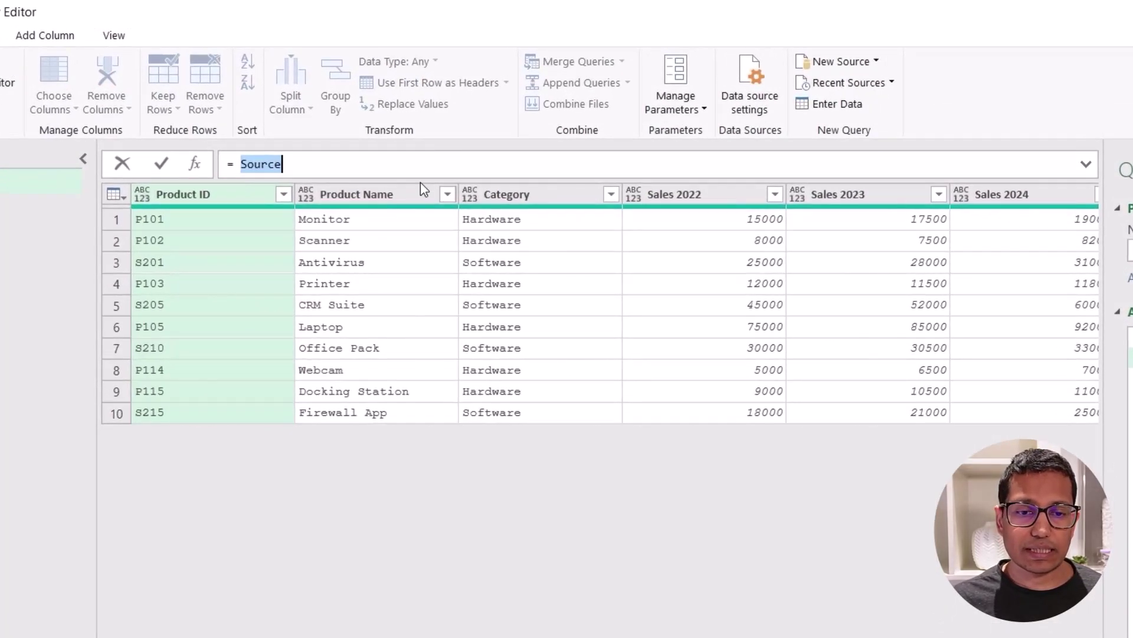
type("Table.Columnnames")
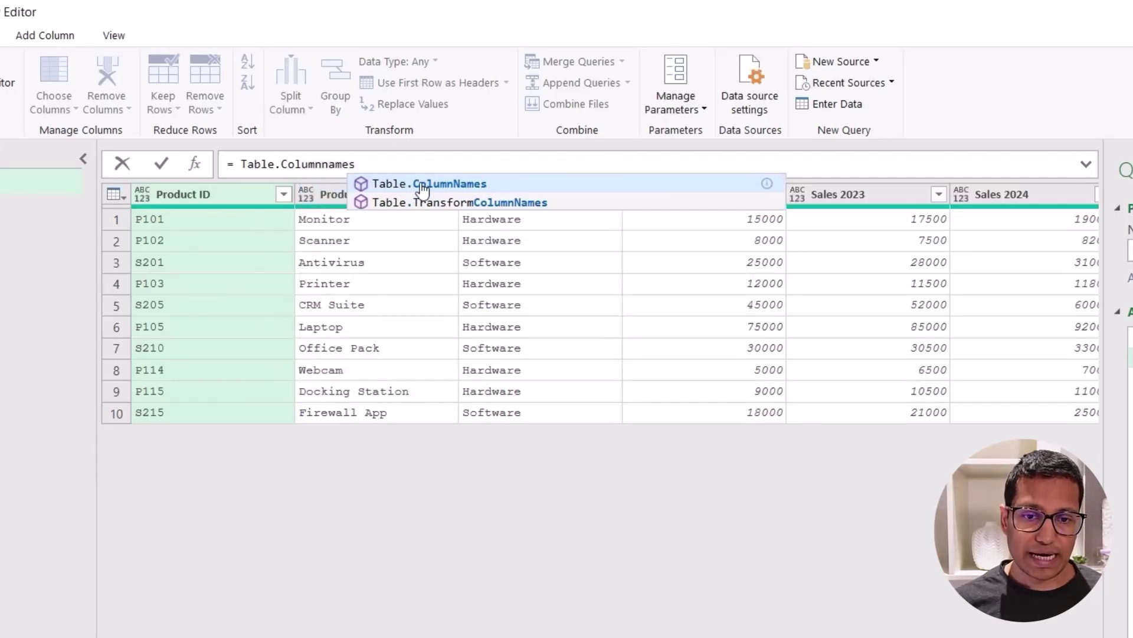
left_click(423, 185)
left_click(276, 165)
key("BackSpace")
key("BackSpace")
key("BackSpace")
key("BackSpace")
key("BackSpace")
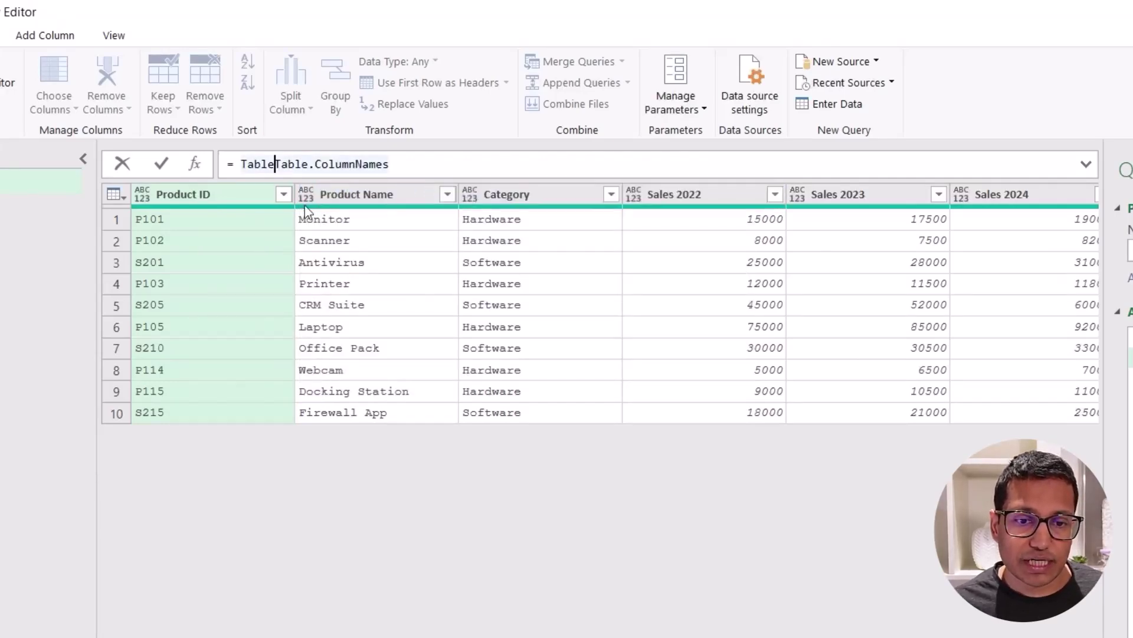
left_click(378, 168)
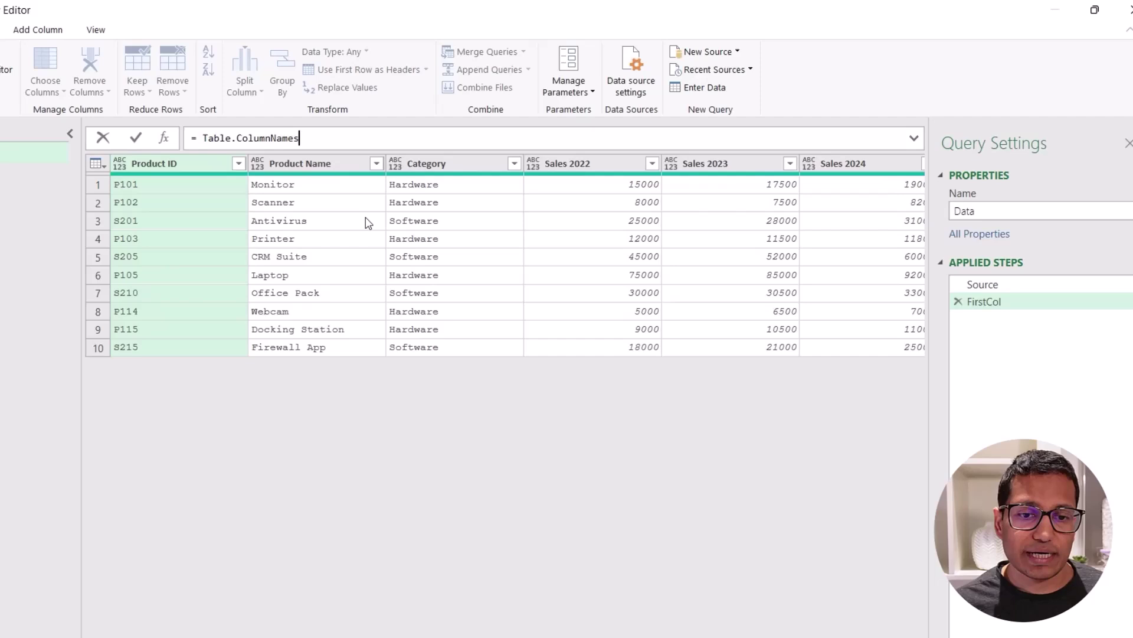
type("(")
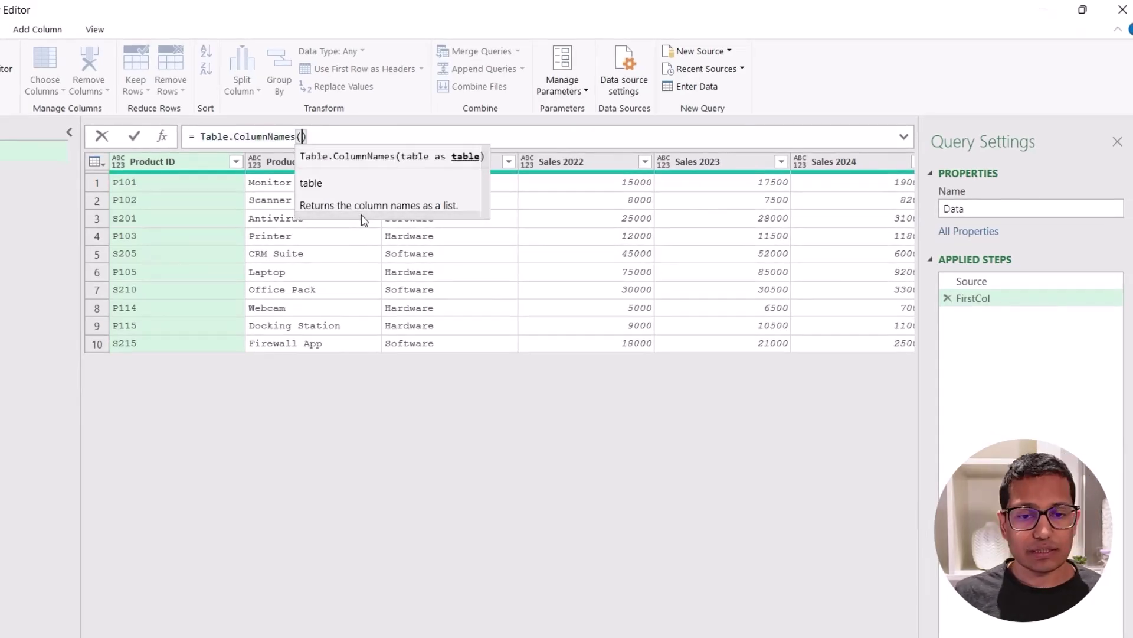
type("Source")
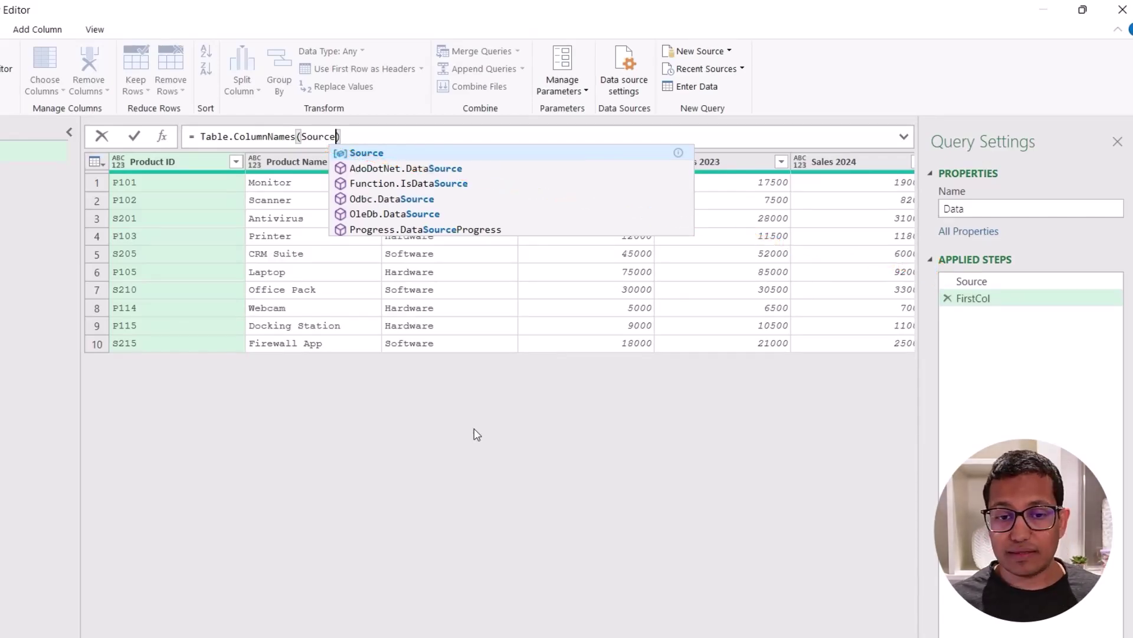
Commit Table.ColumnNames(Source), then append {0} so FirstCol returns Product ID.
key("Return")
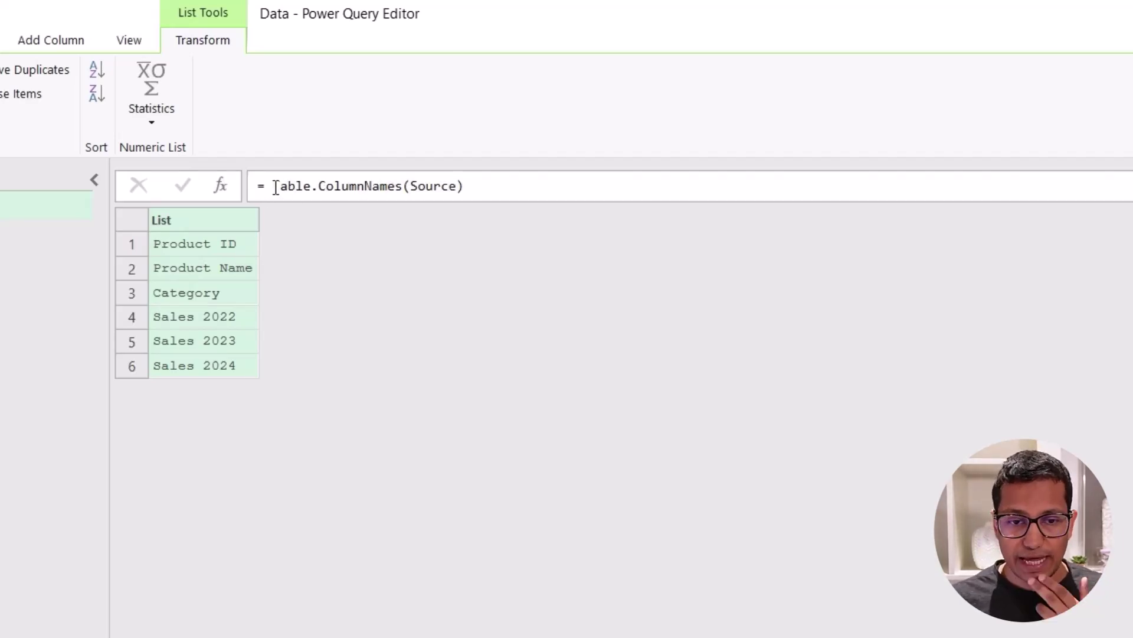
left_click(487, 186)
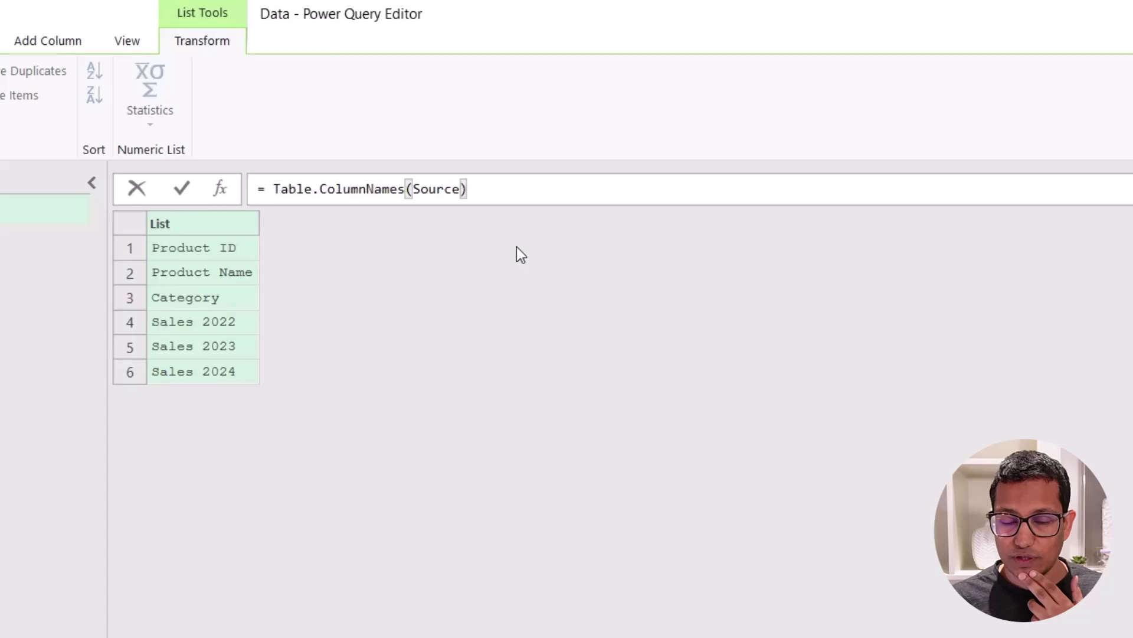
type("{}")
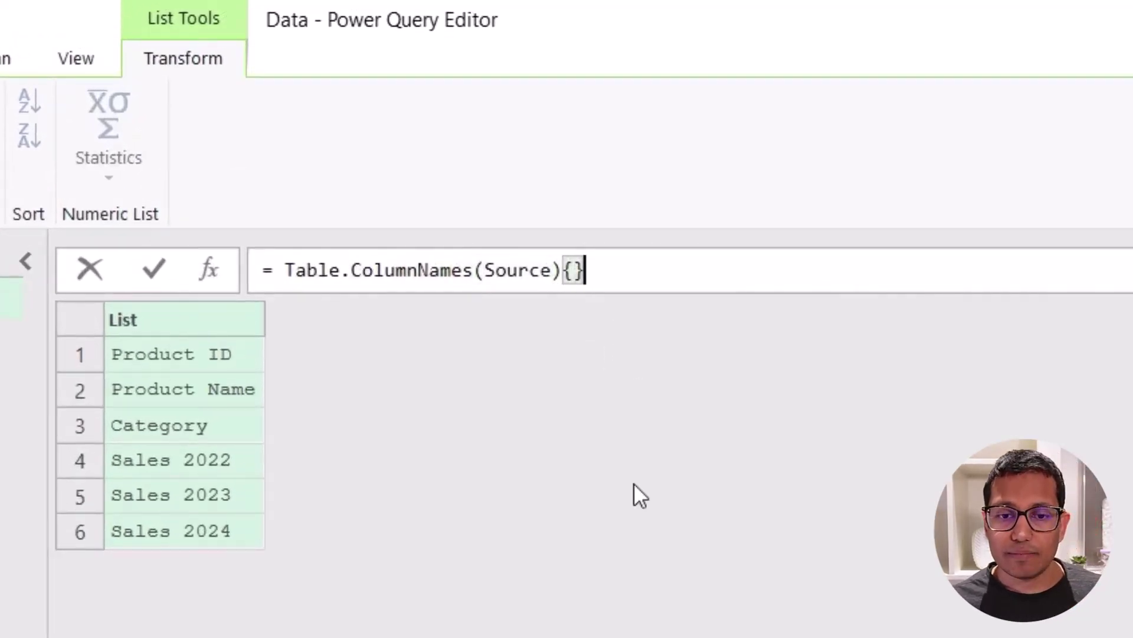
type("o")
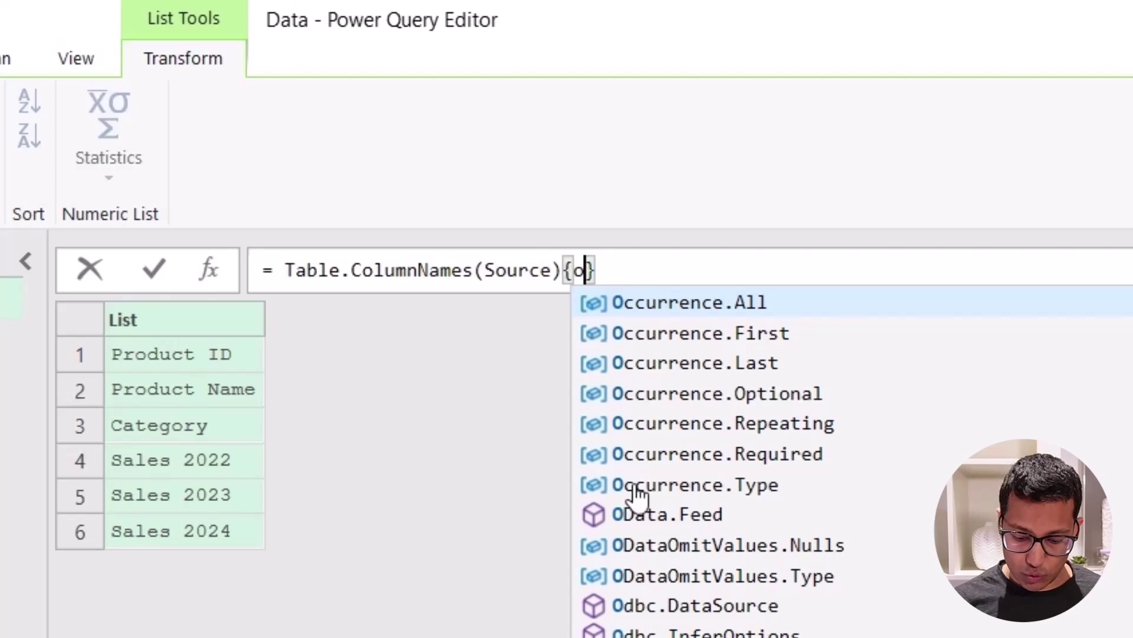
key("BackSpace")
type("0")
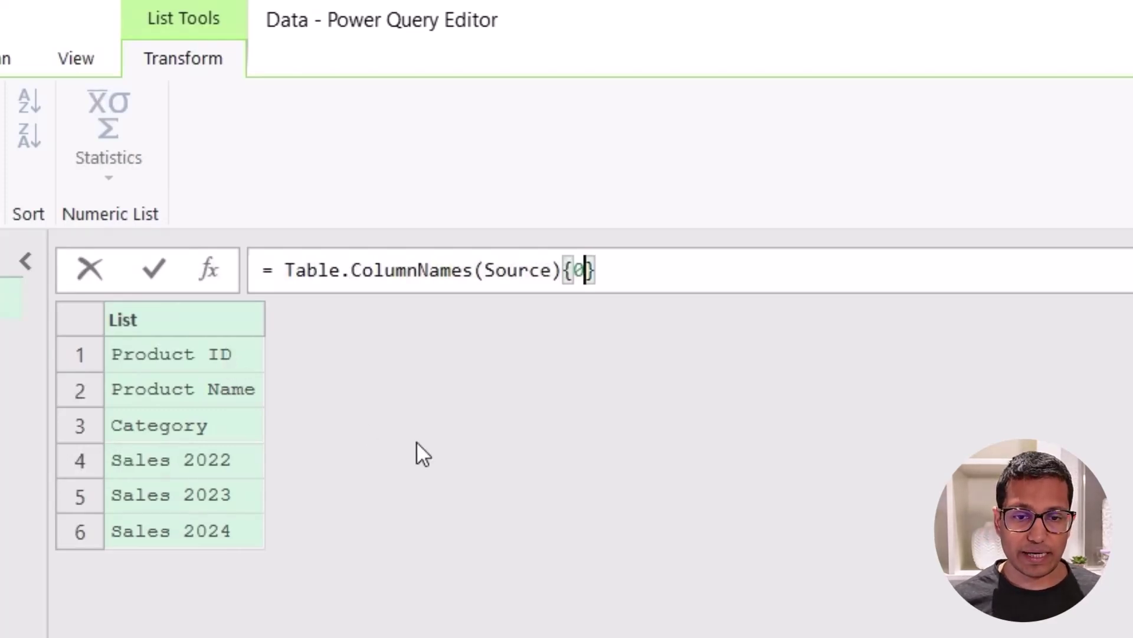
key("Return")
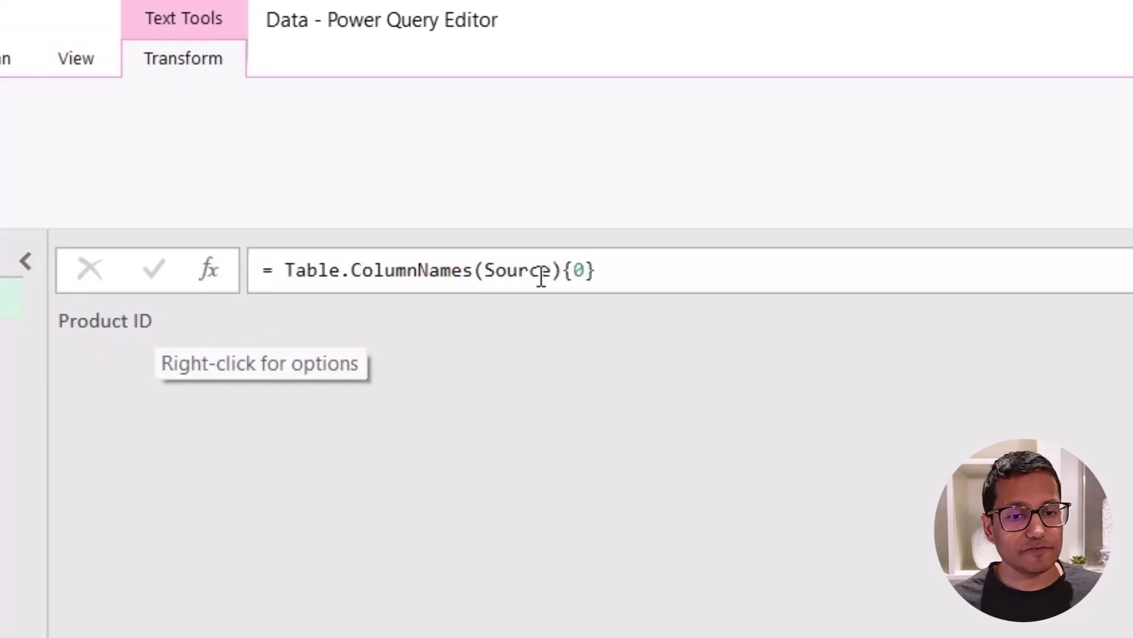
Change FirstCol to List.First(Table.ColumnNames(Source)), commit it, and select the formula to copy.
left_click(631, 274)
key("BackSpace")
key("BackSpace")
key("BackSpace")
key("BackSpace")
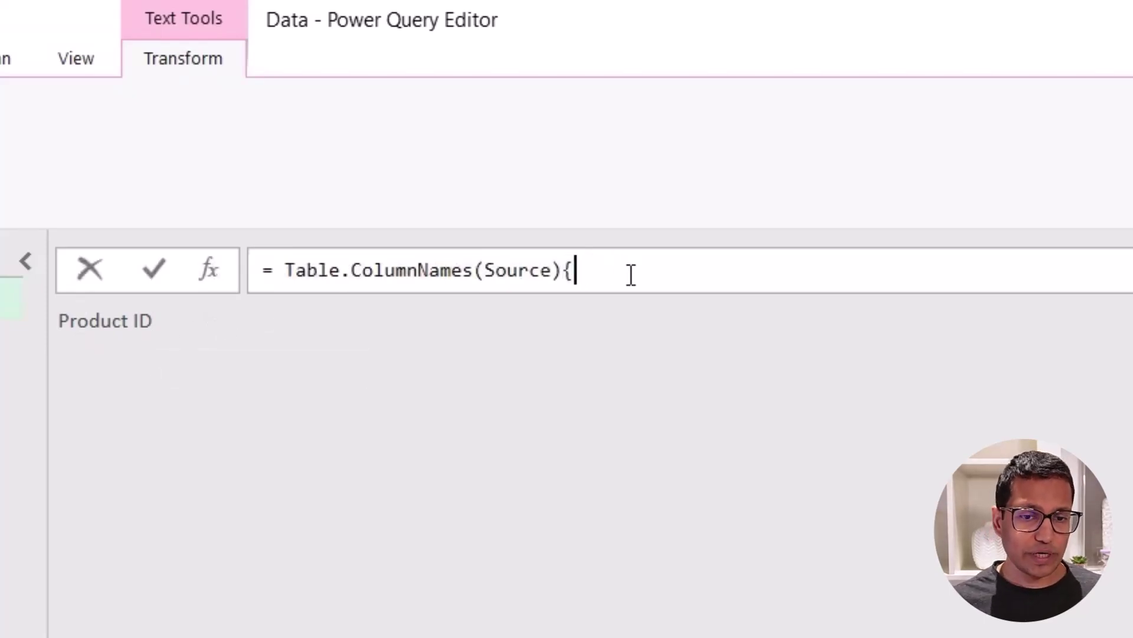
type(")")
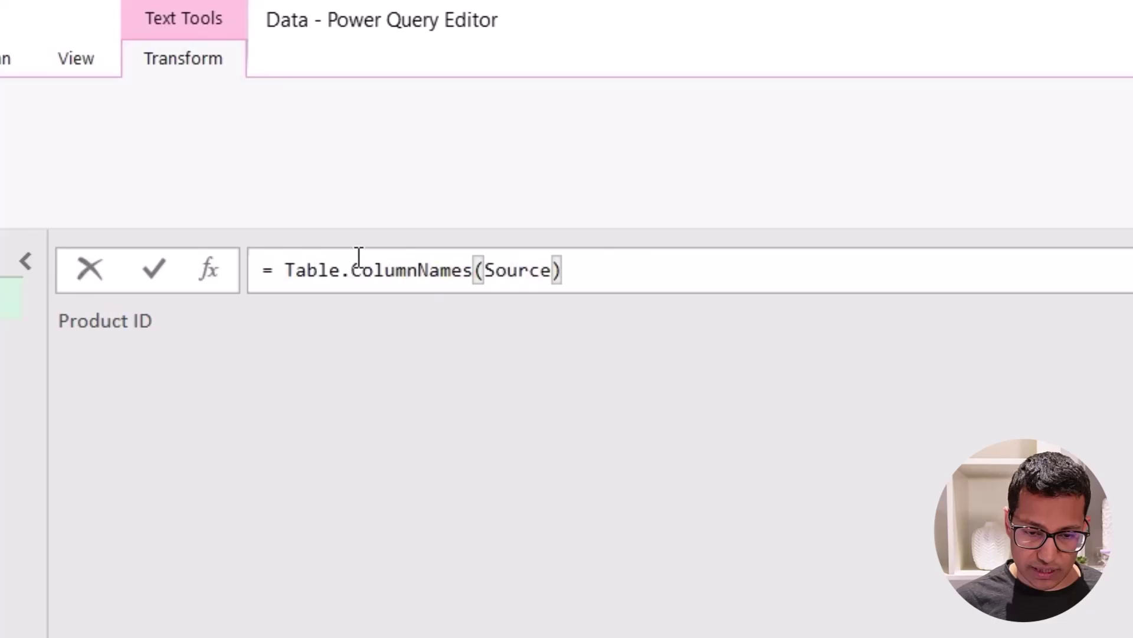
left_click(285, 271)
type("L")
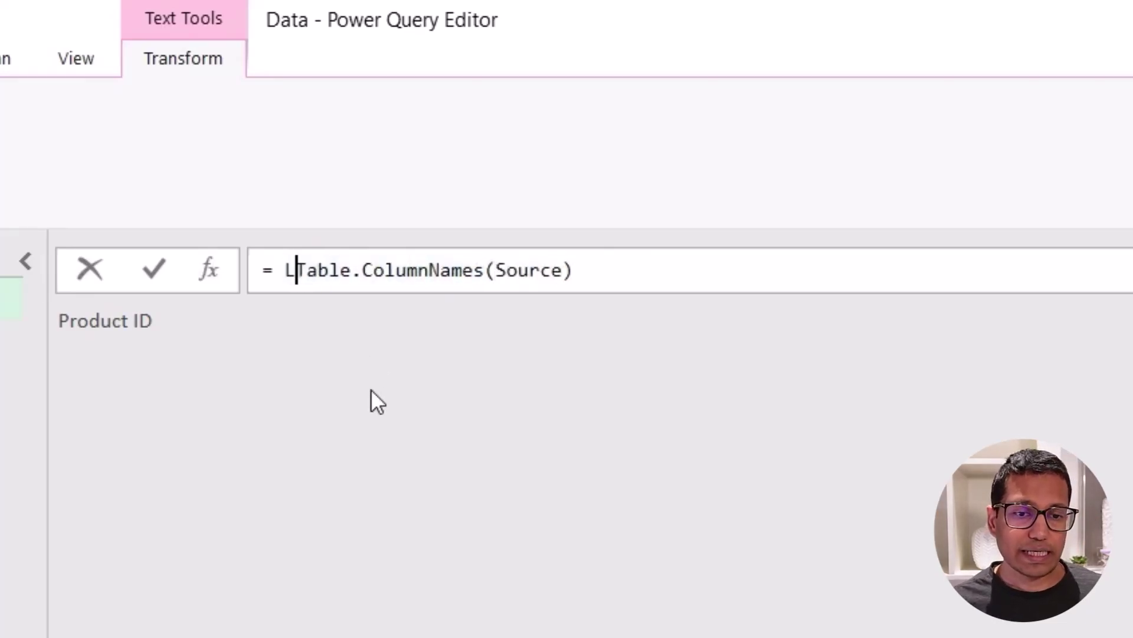
type("is")
key("BackSpace")
key("BackSpace")
type("ist.First")
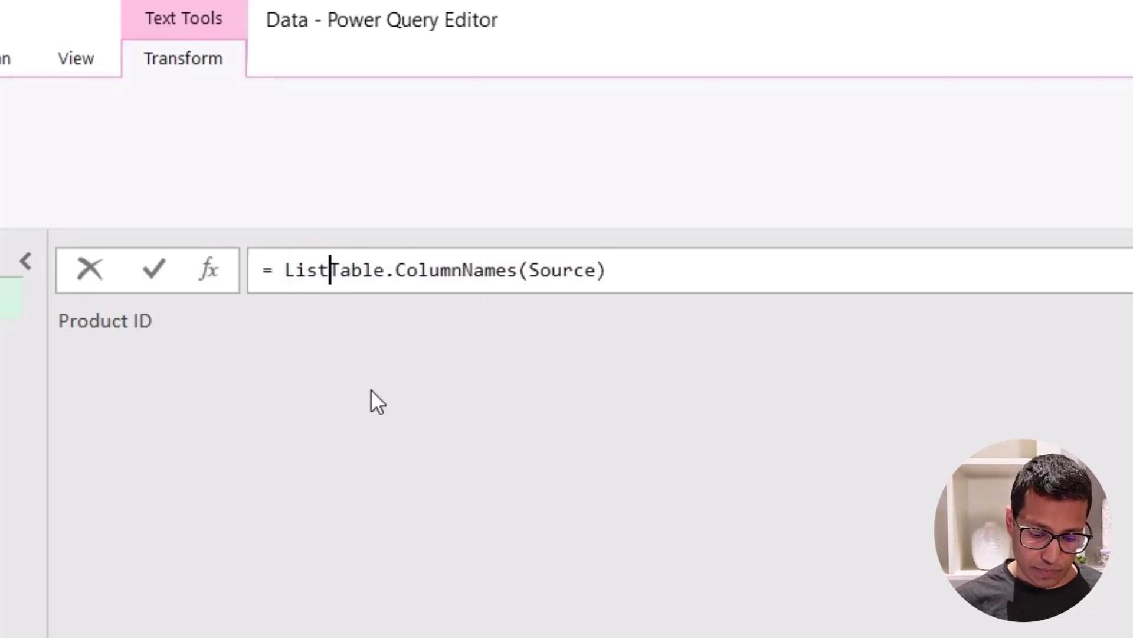
type("(")
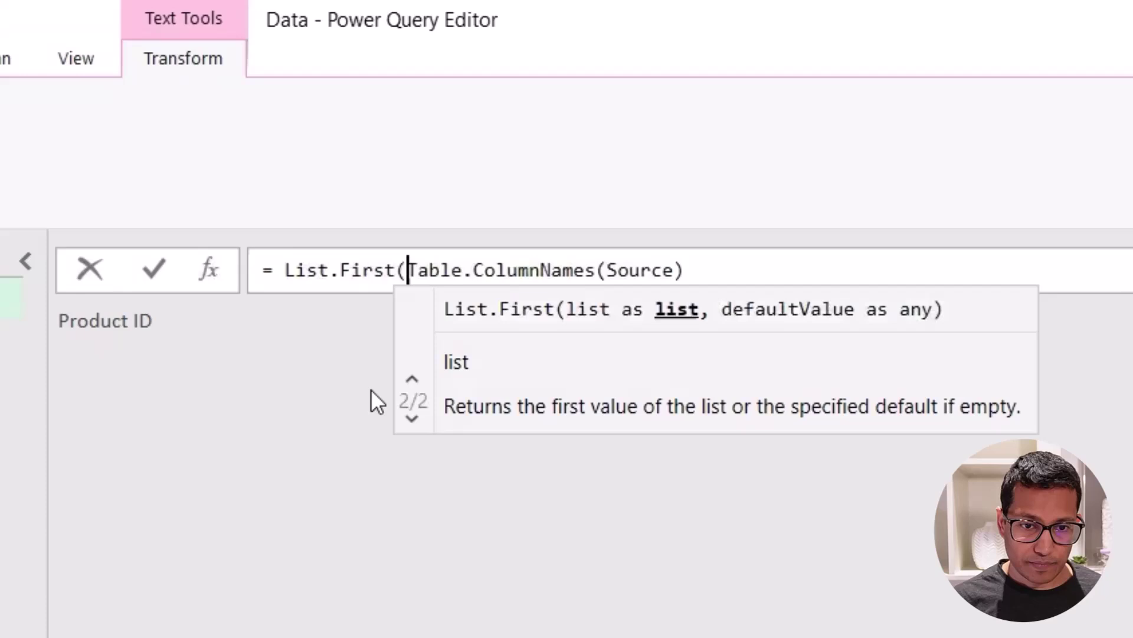
left_click(874, 268)
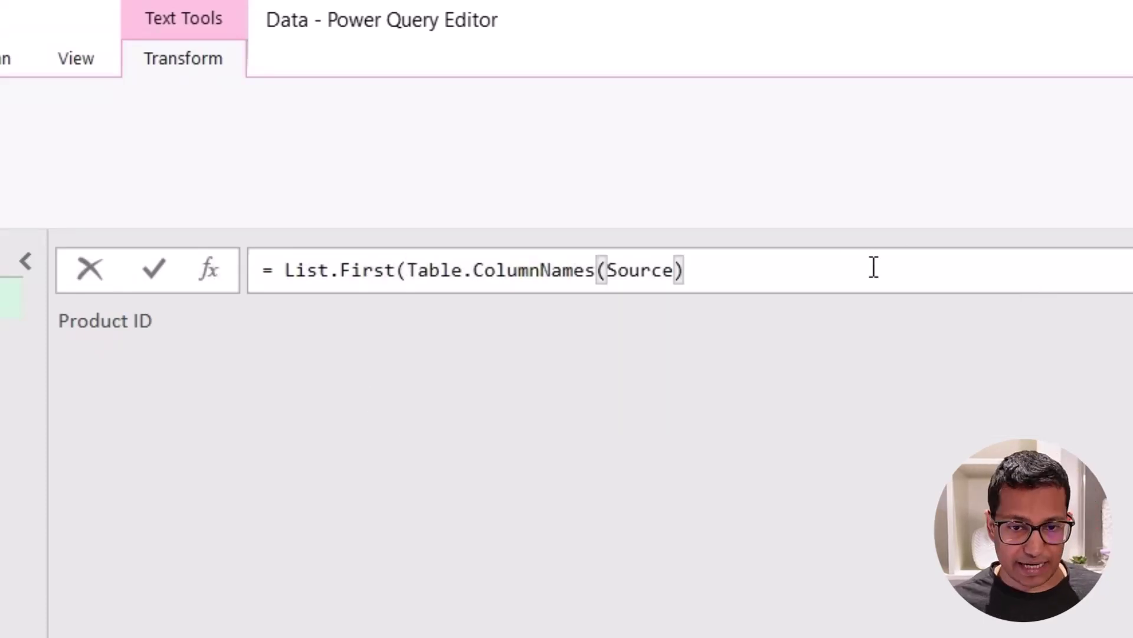
type(")")
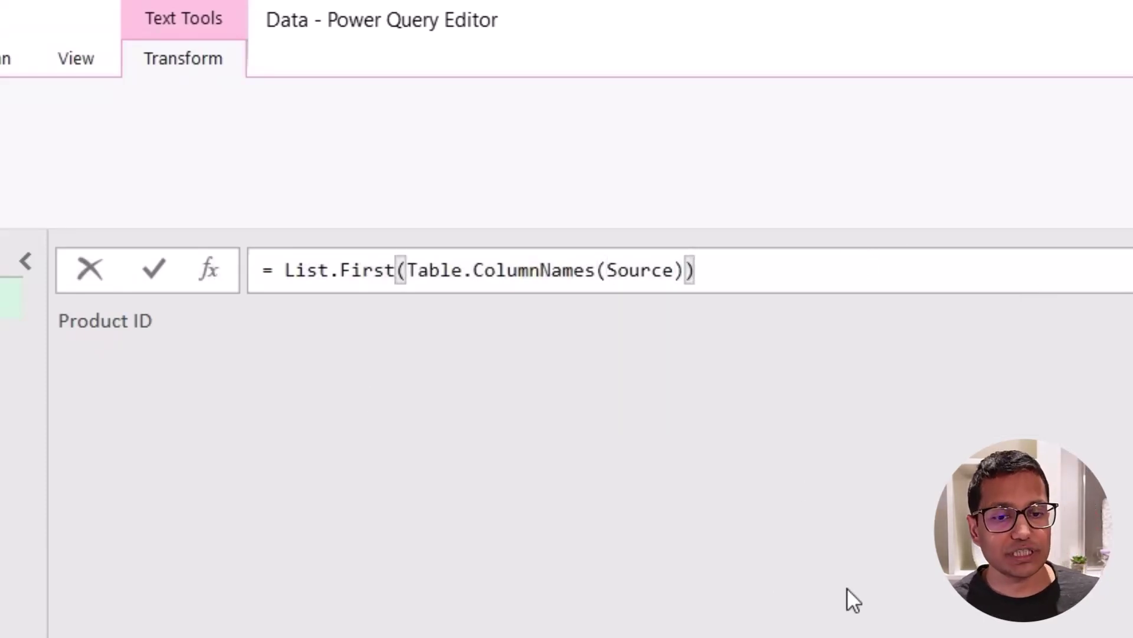
key("Return")
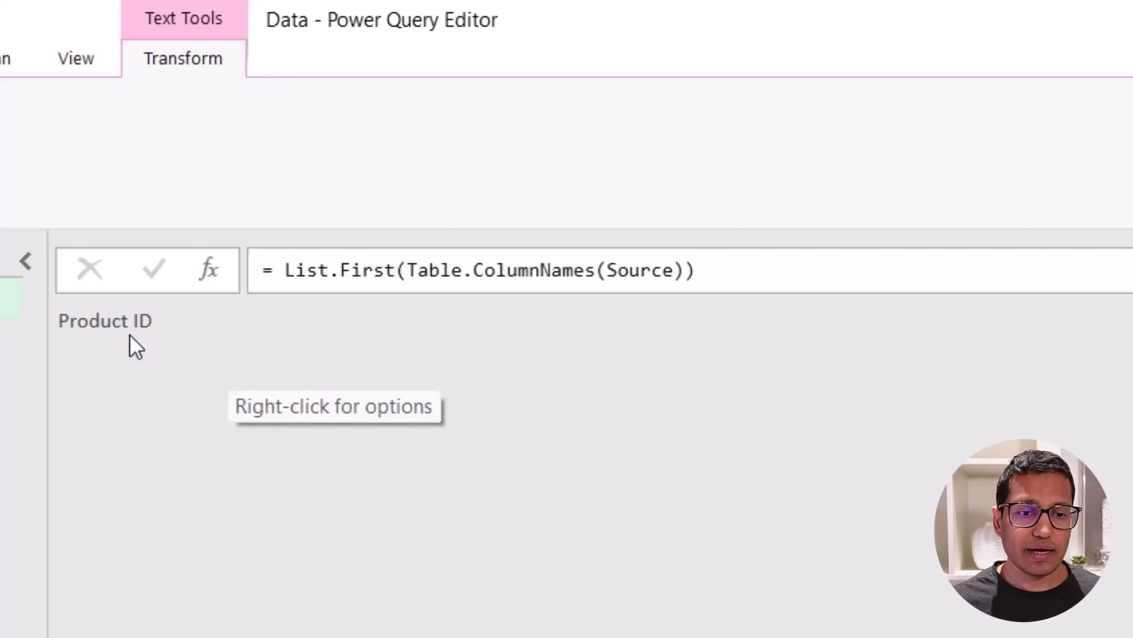
left_click_drag(283, 271, 696, 271)
key("ctrl+c")
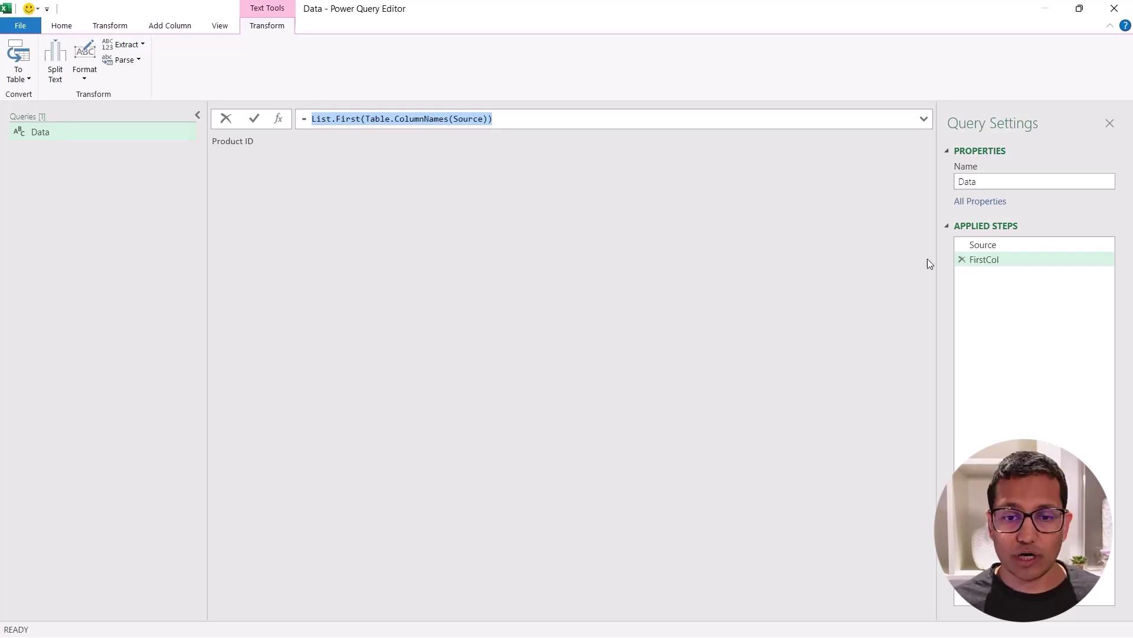
Add a custom step with formula List.Last(Table.ColumnNames(Source)) returning Sales 2024.
left_click(992, 279)
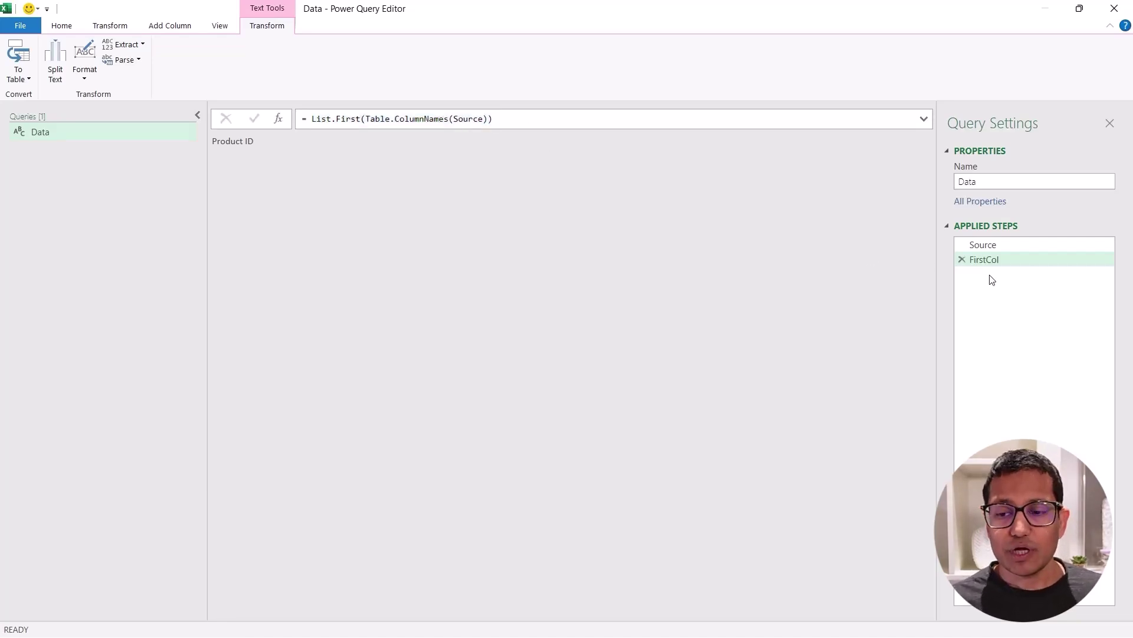
left_click(279, 120)
double_click(331, 118)
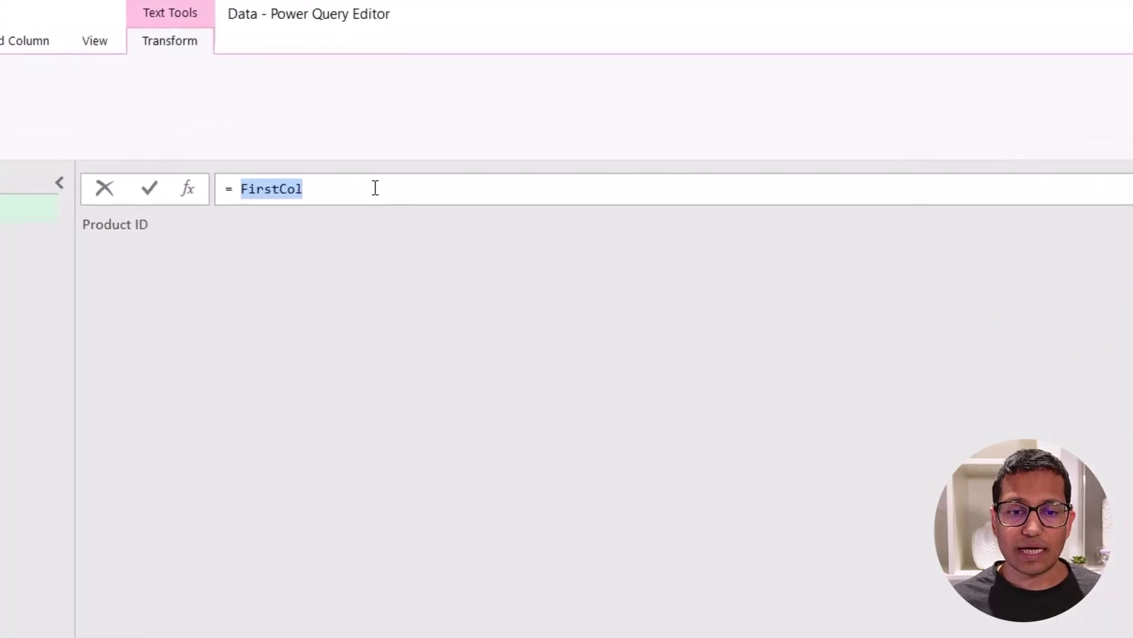
key("ctrl+v")
double_click(301, 189)
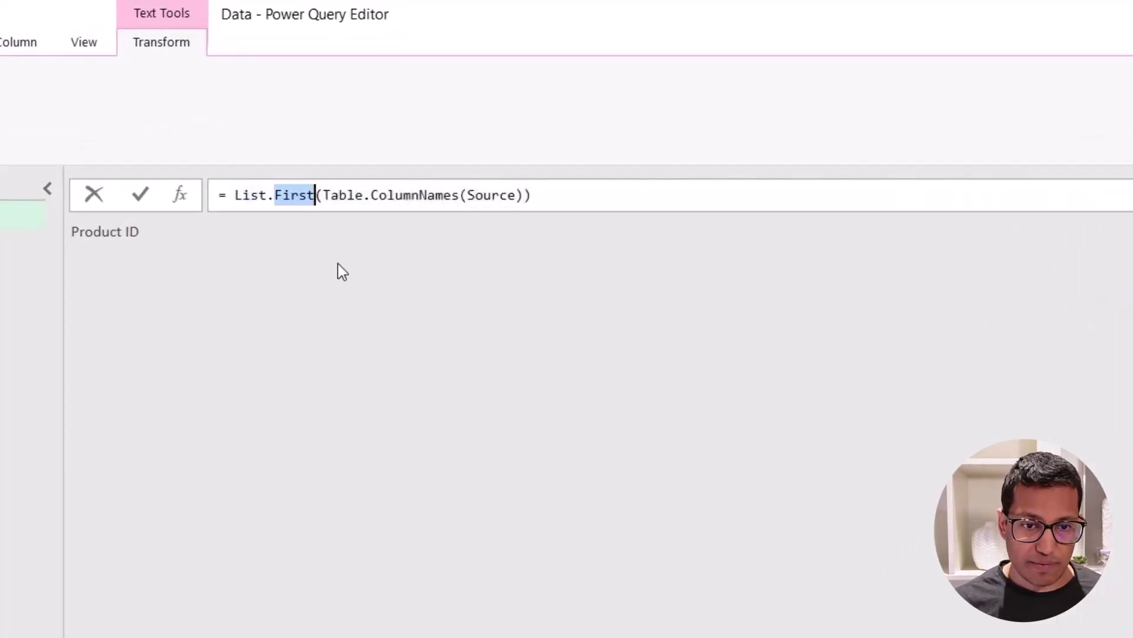
type("Last")
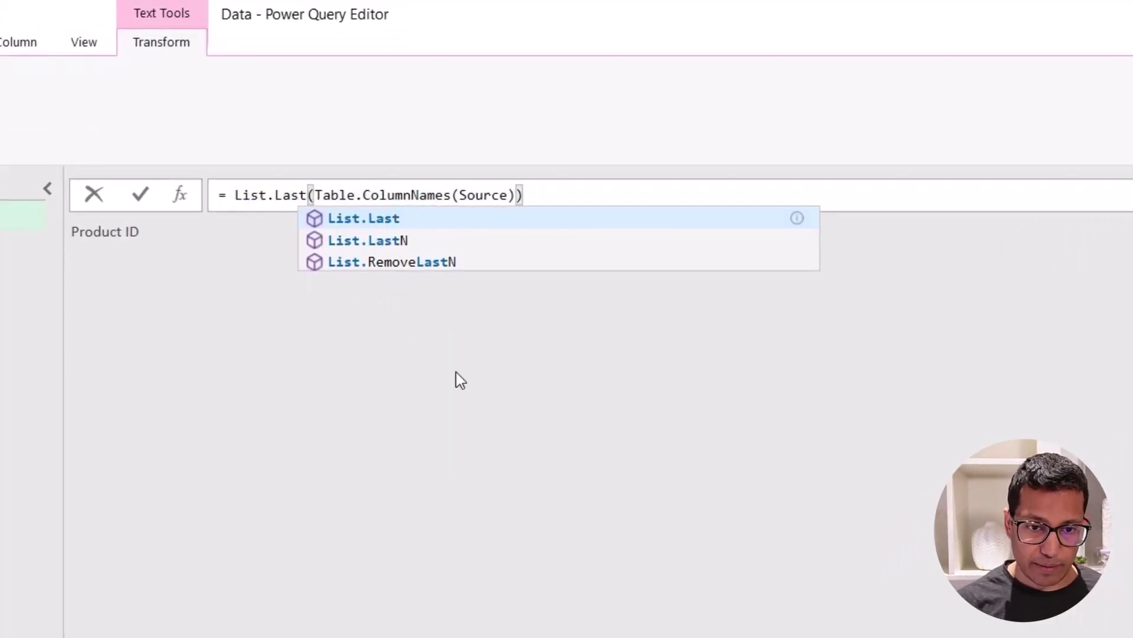
left_click(466, 376)
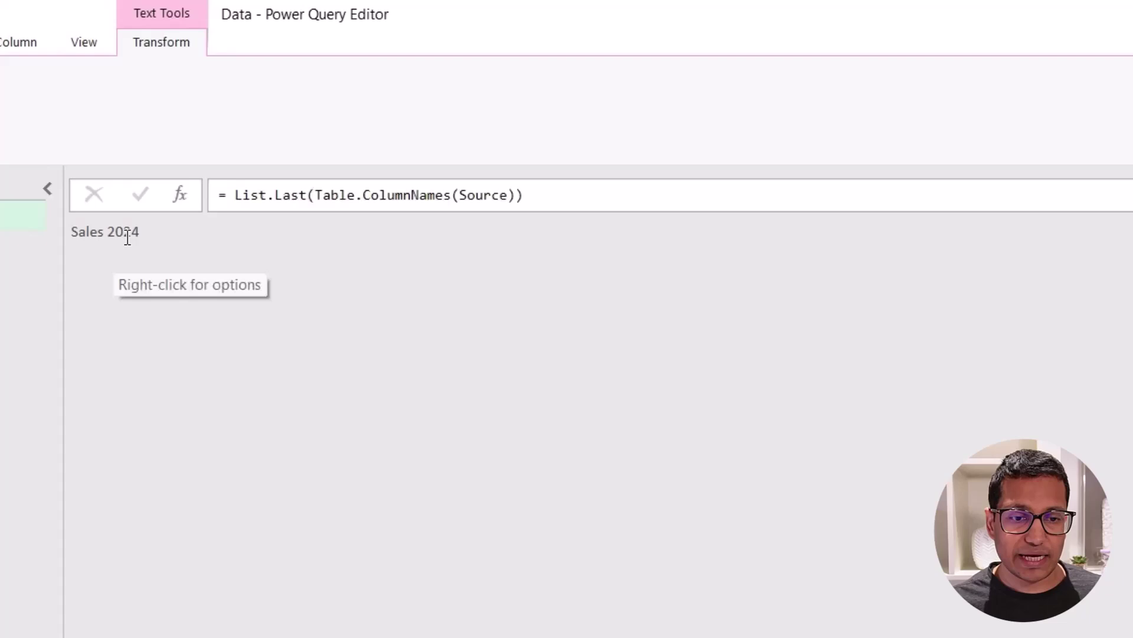
Rename the new Custom1 step to LastCol.
left_click(984, 260)
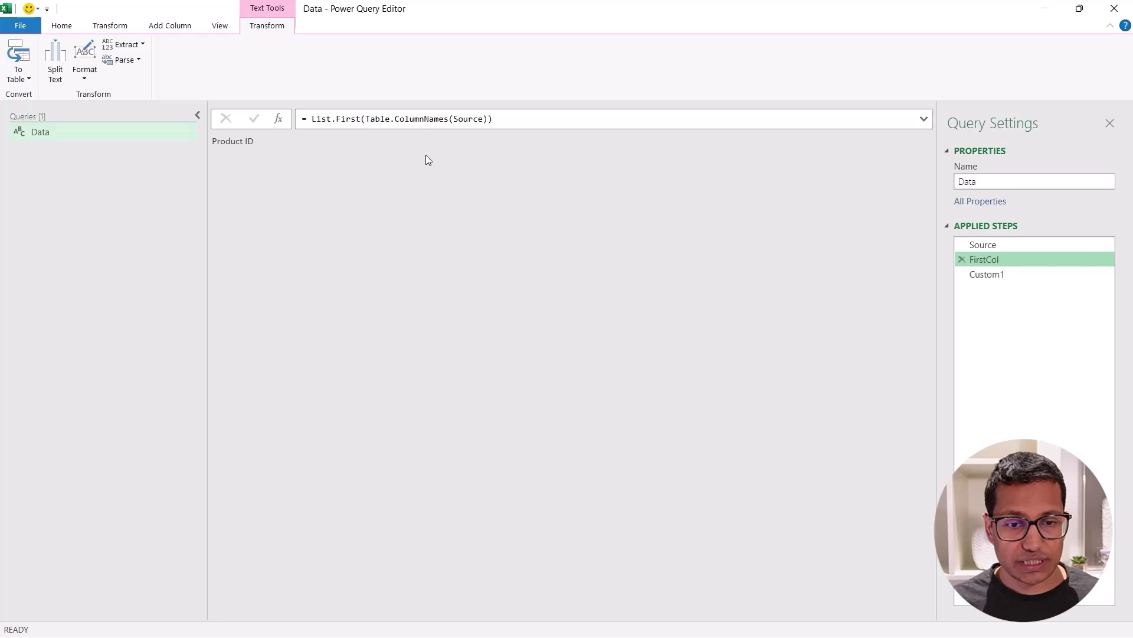
right_click(1007, 276)
left_click(1032, 300)
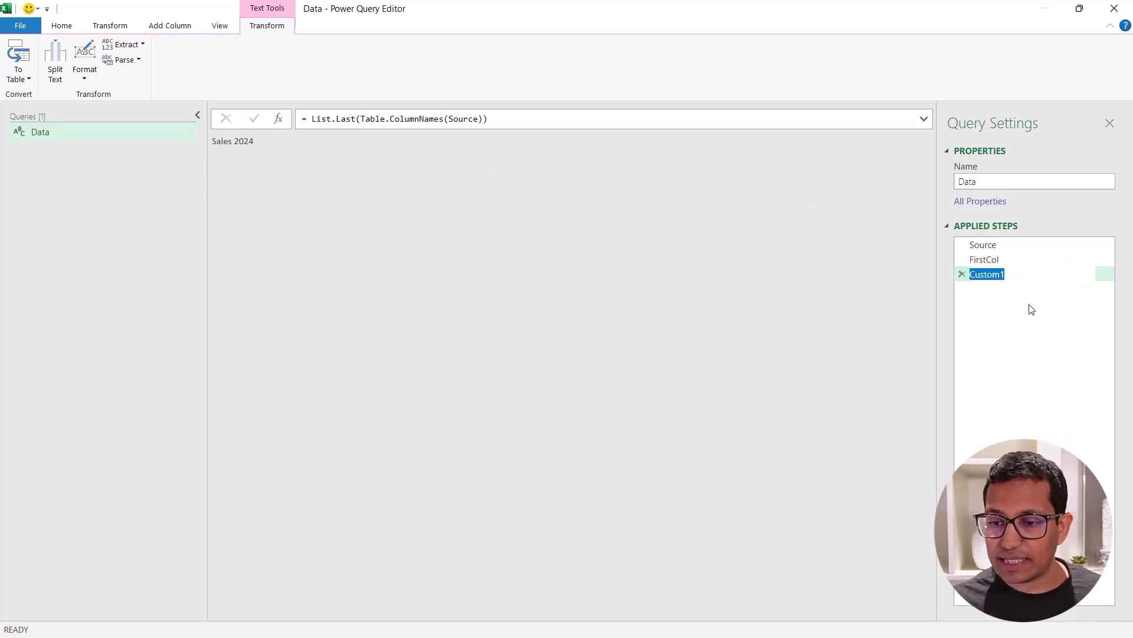
type("LastCol")
key("Return")
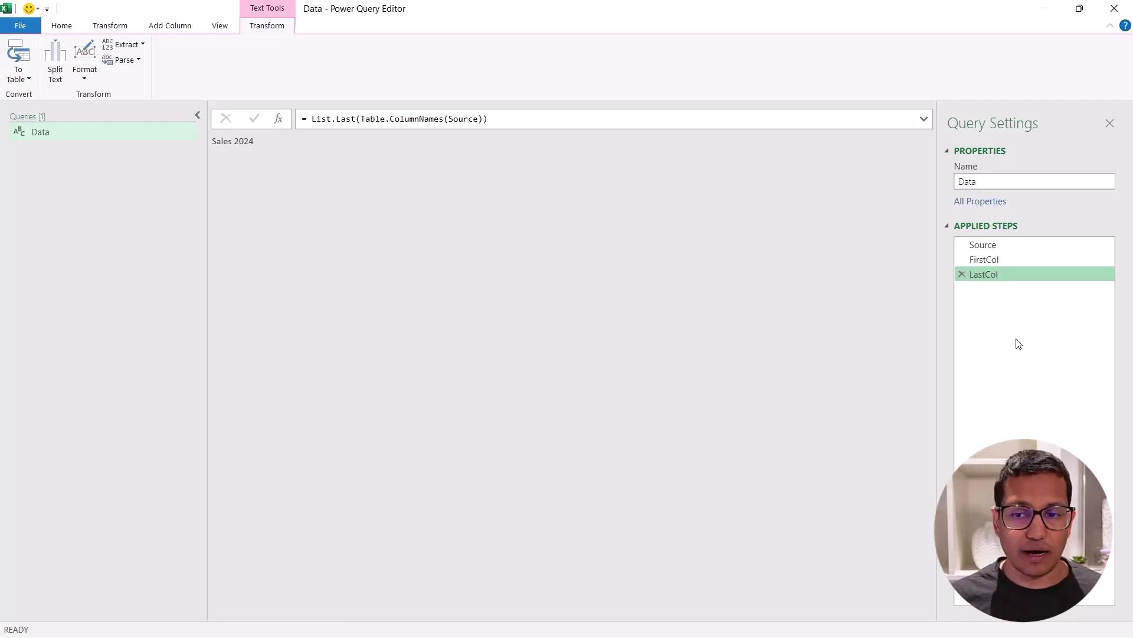
Add a custom step after LastCol whose formula starts with Table.SelectColumns.
left_click(982, 247)
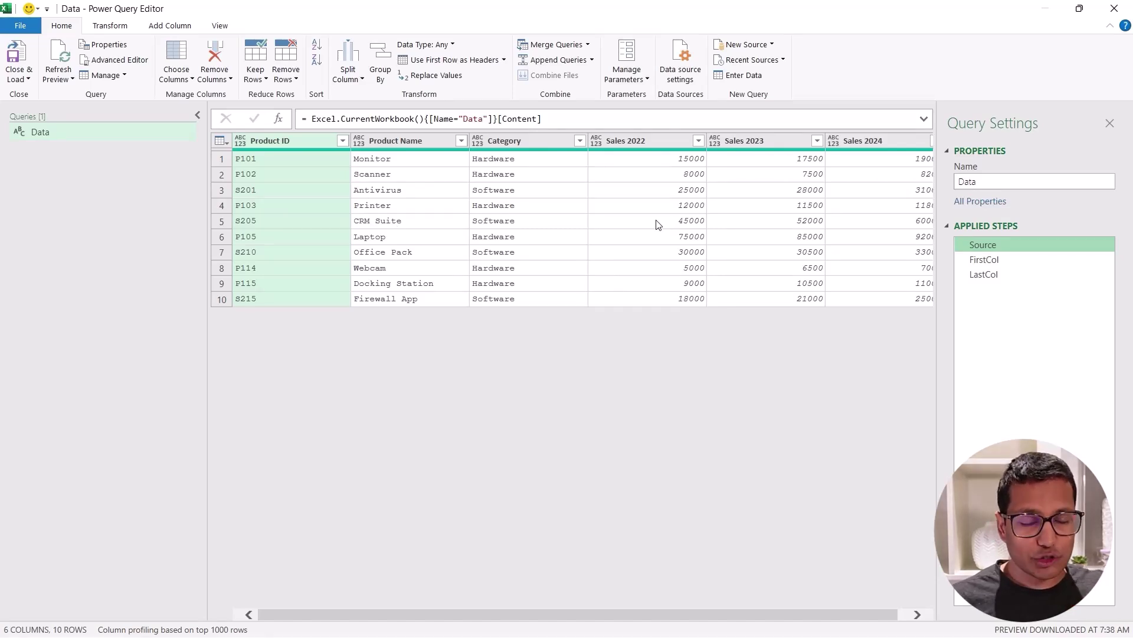
left_click(984, 260)
left_click(984, 275)
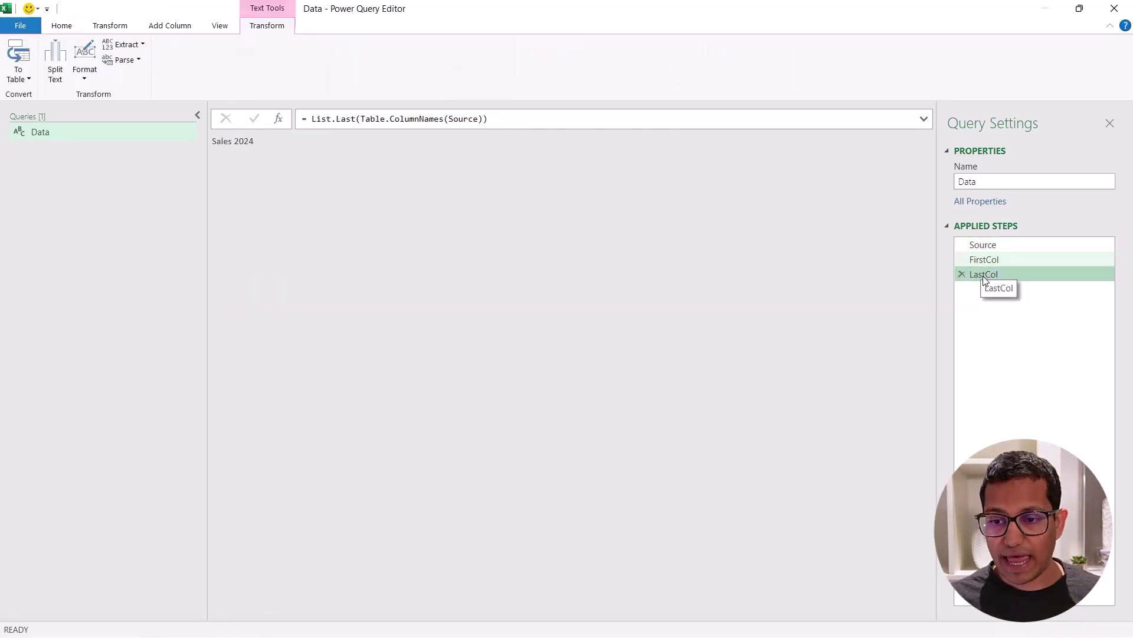
left_click(282, 122)
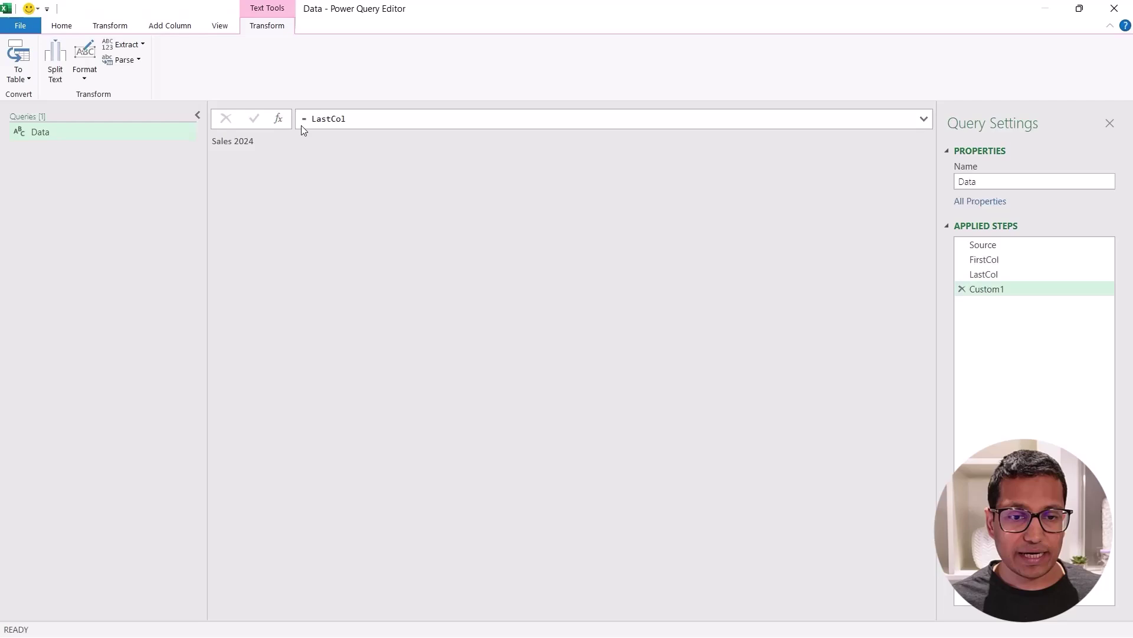
left_click_drag(313, 121, 418, 128)
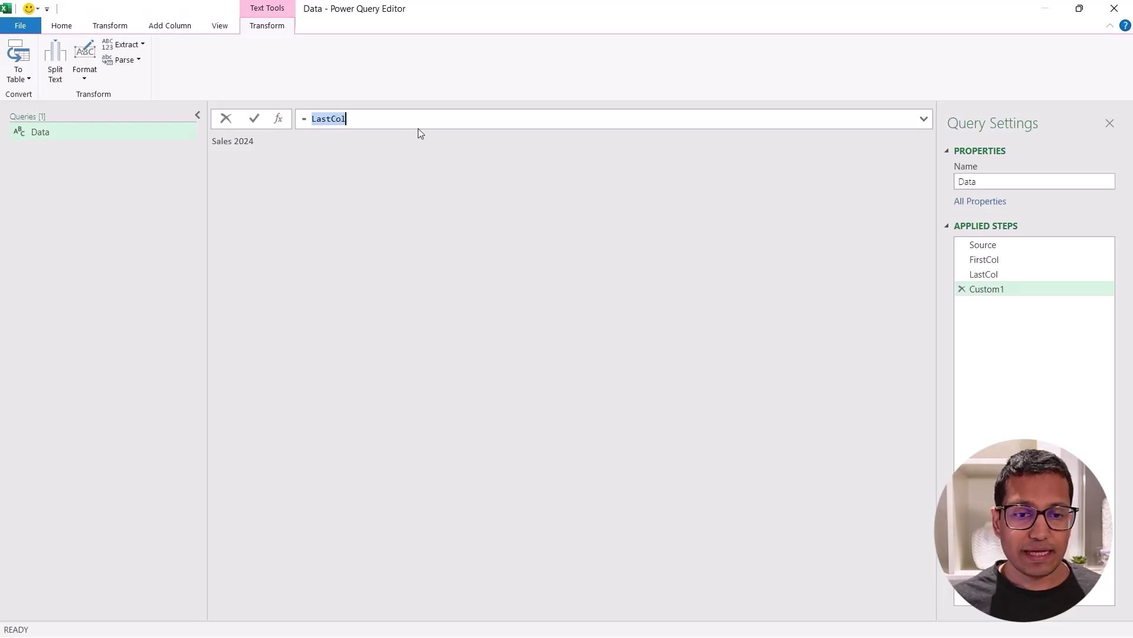
key("BackSpace")
type("table")
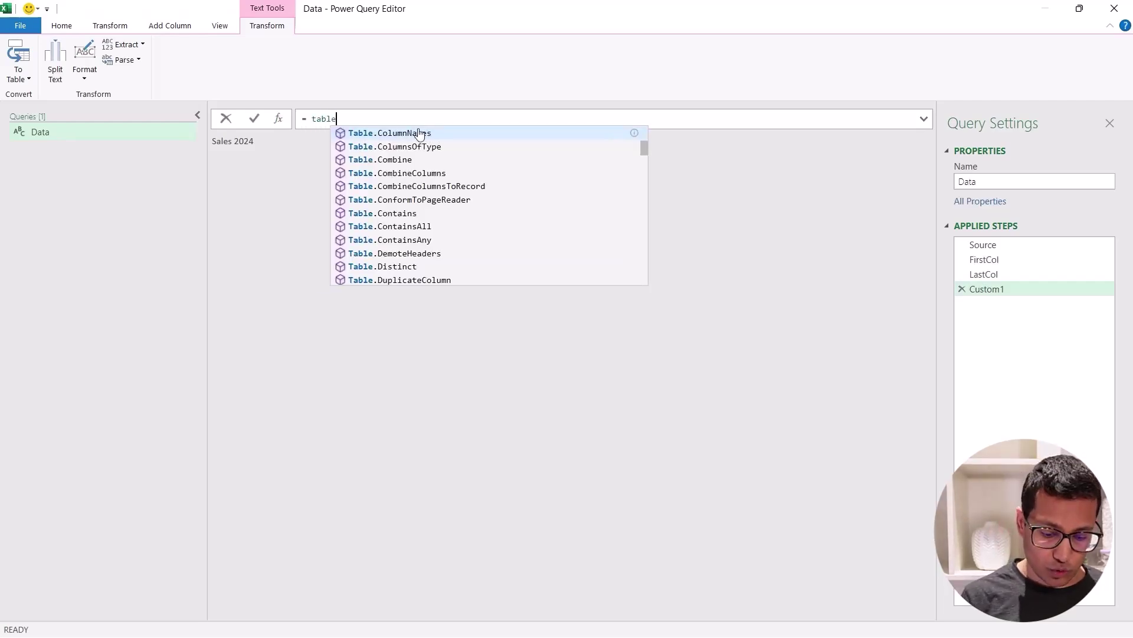
type(".Sle")
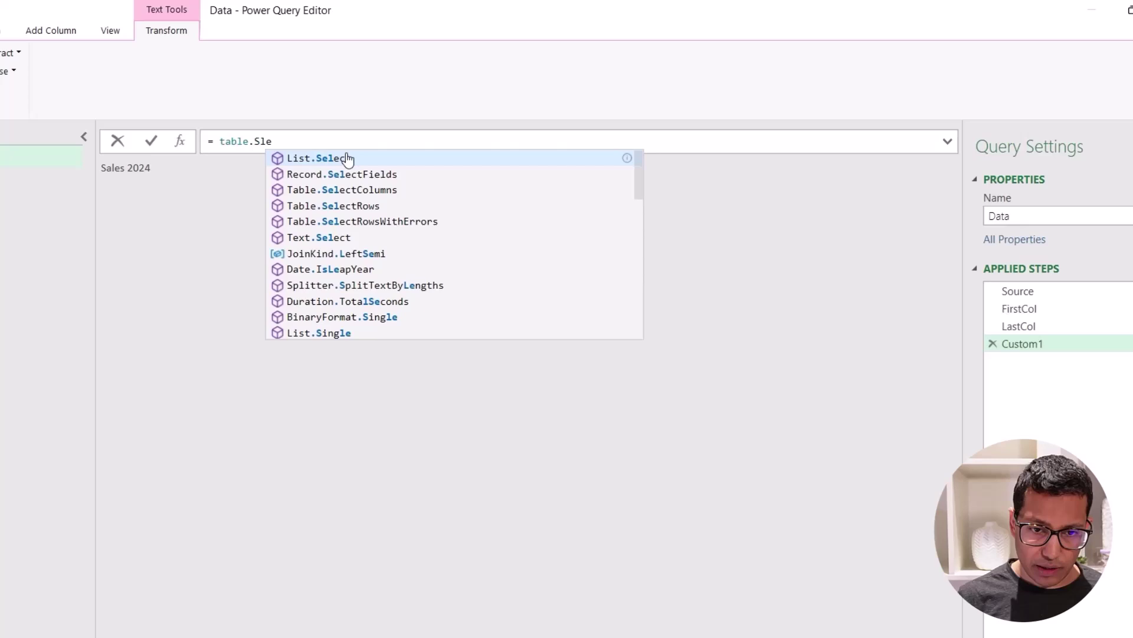
left_click(354, 189)
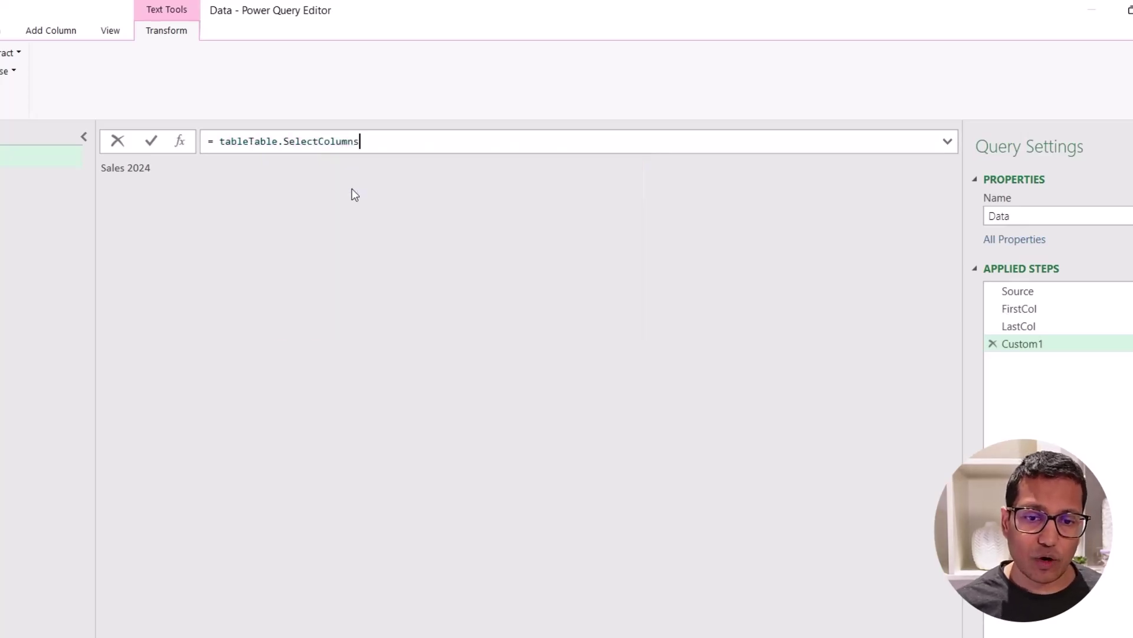
left_click(250, 140)
key("BackSpace")
key("BackSpace")
key("BackSpace")
key("BackSpace")
key("BackSpace")
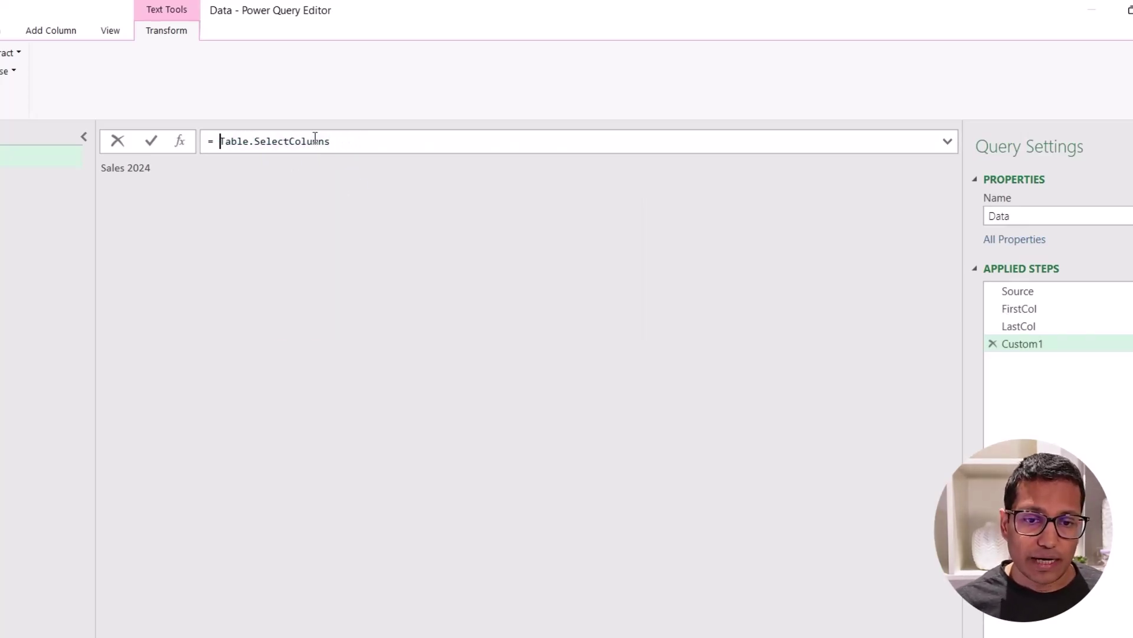
Complete and commit the formula Table.SelectColumns(Source,{FirstCol,LastCol}).
left_click(358, 144)
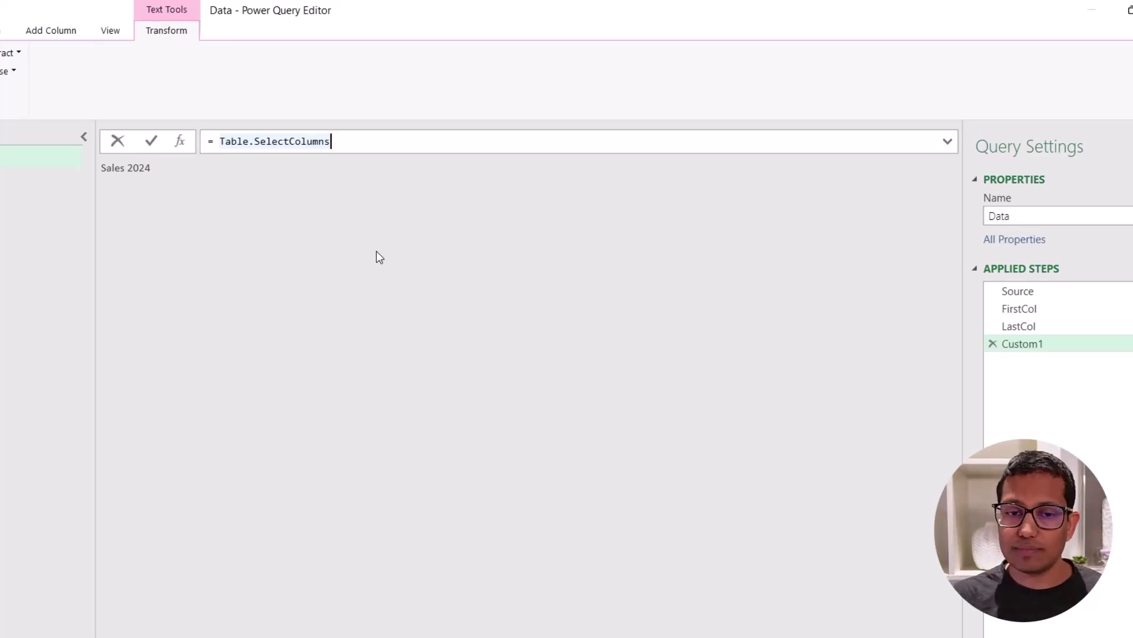
type("(")
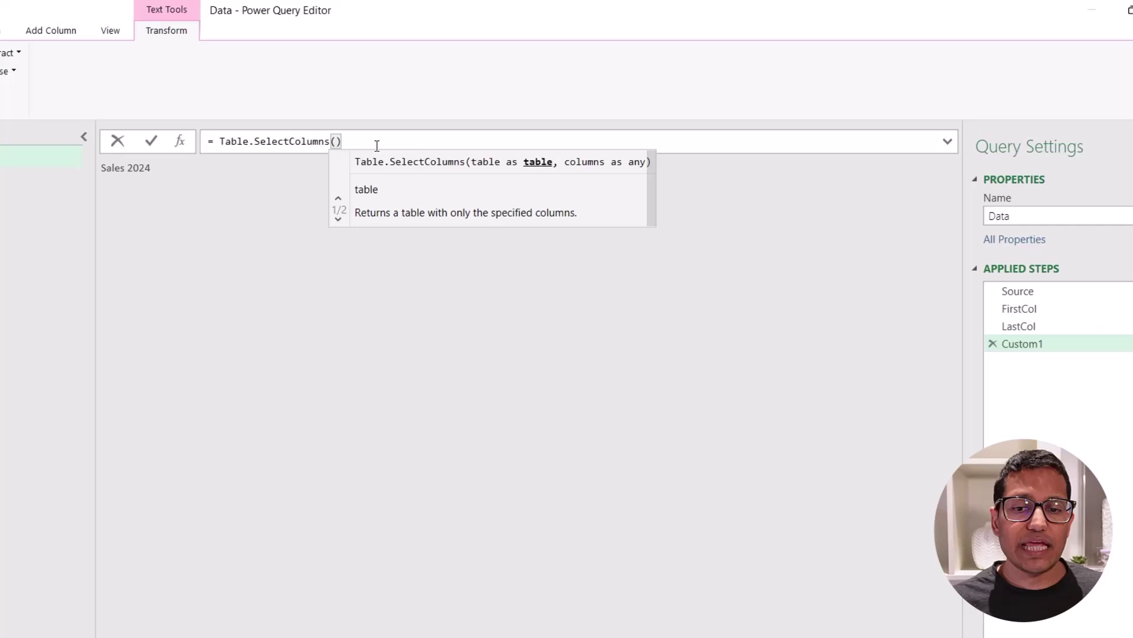
type("Source,")
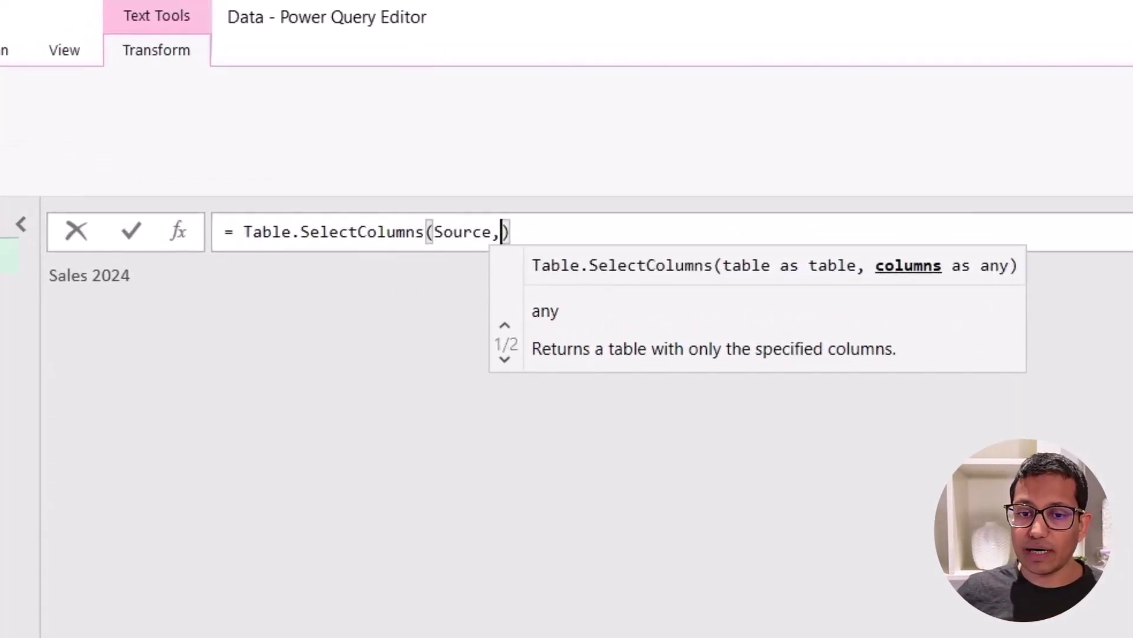
type("{}")
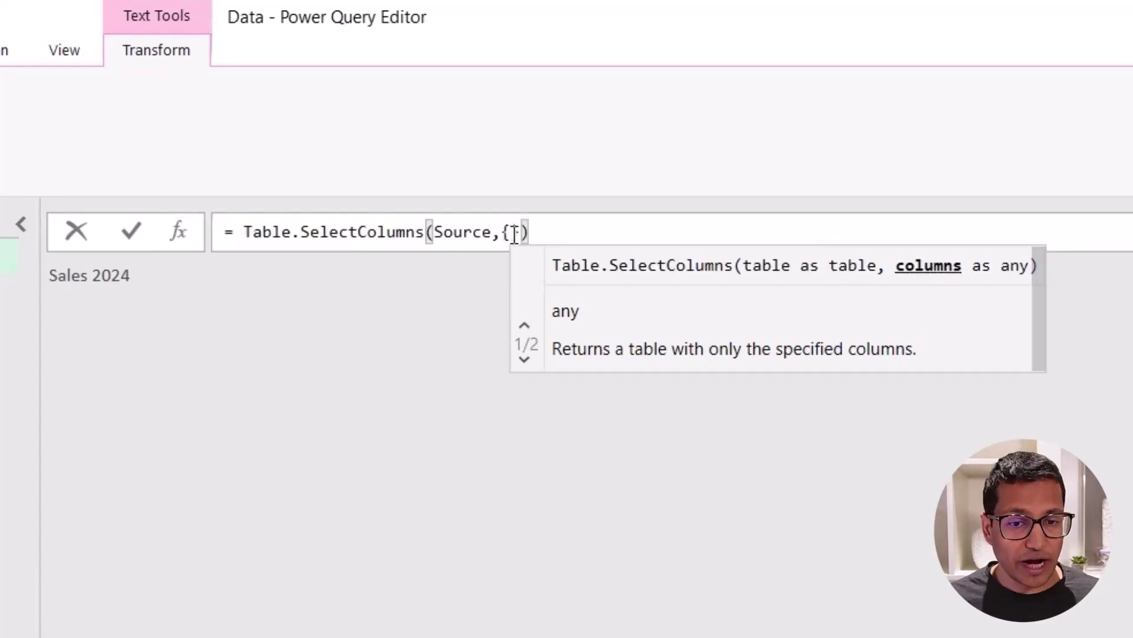
key("Left")
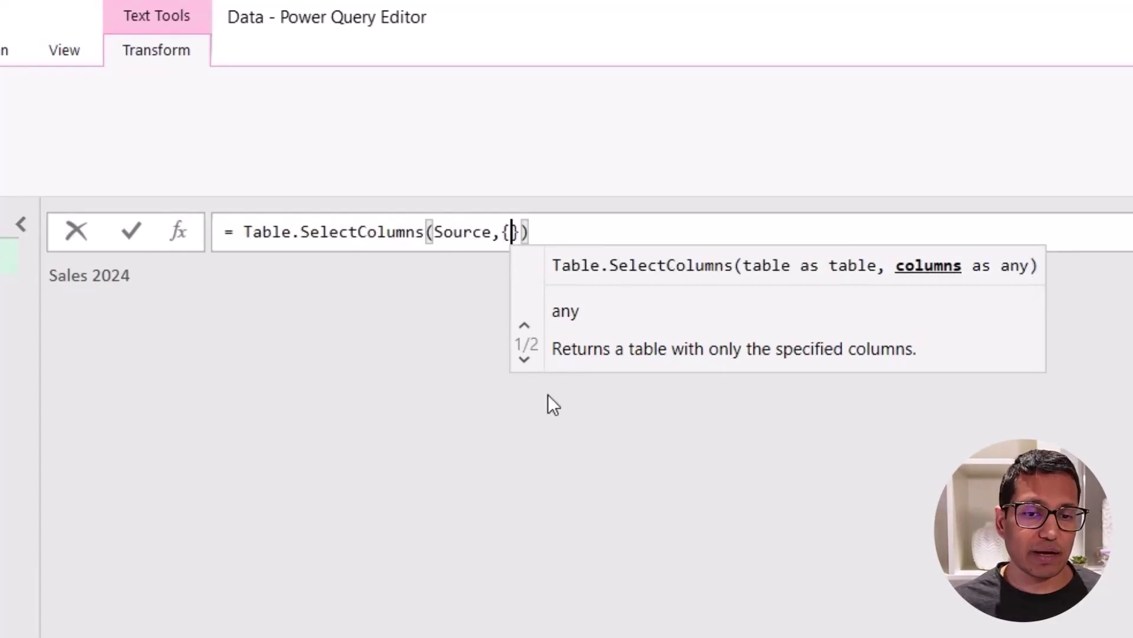
type("Fi")
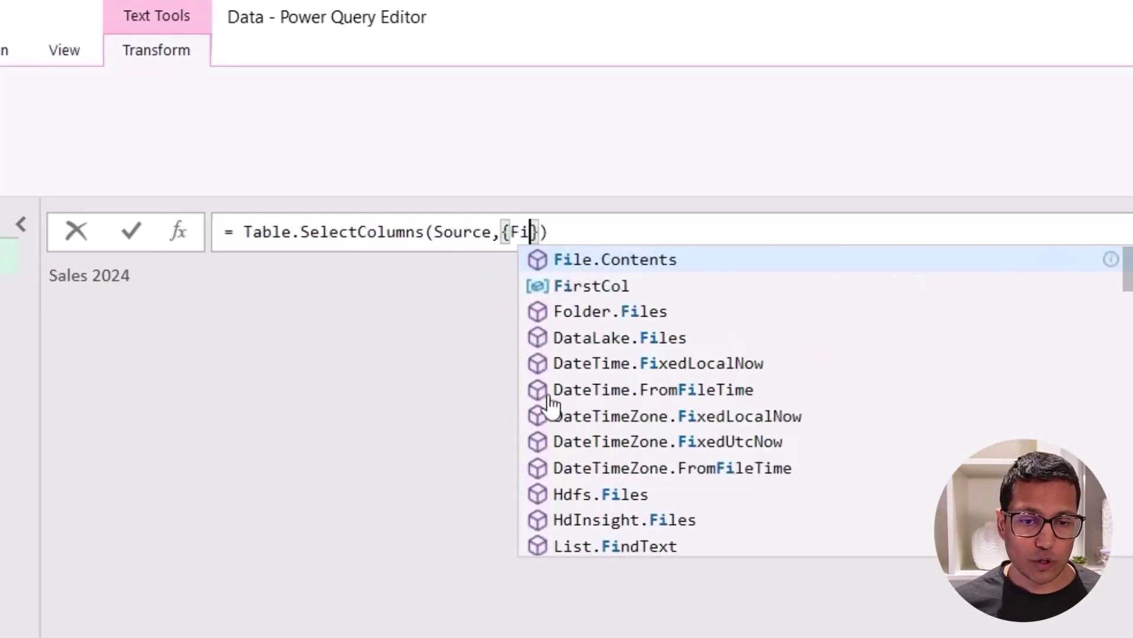
left_click(603, 286)
type(",Las")
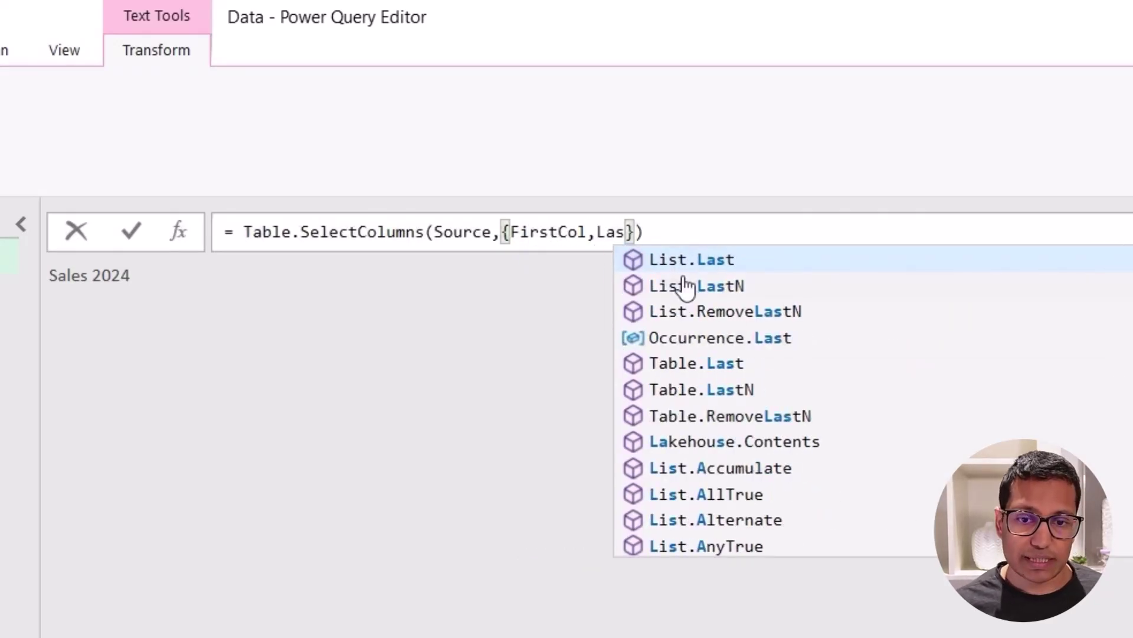
type("tC")
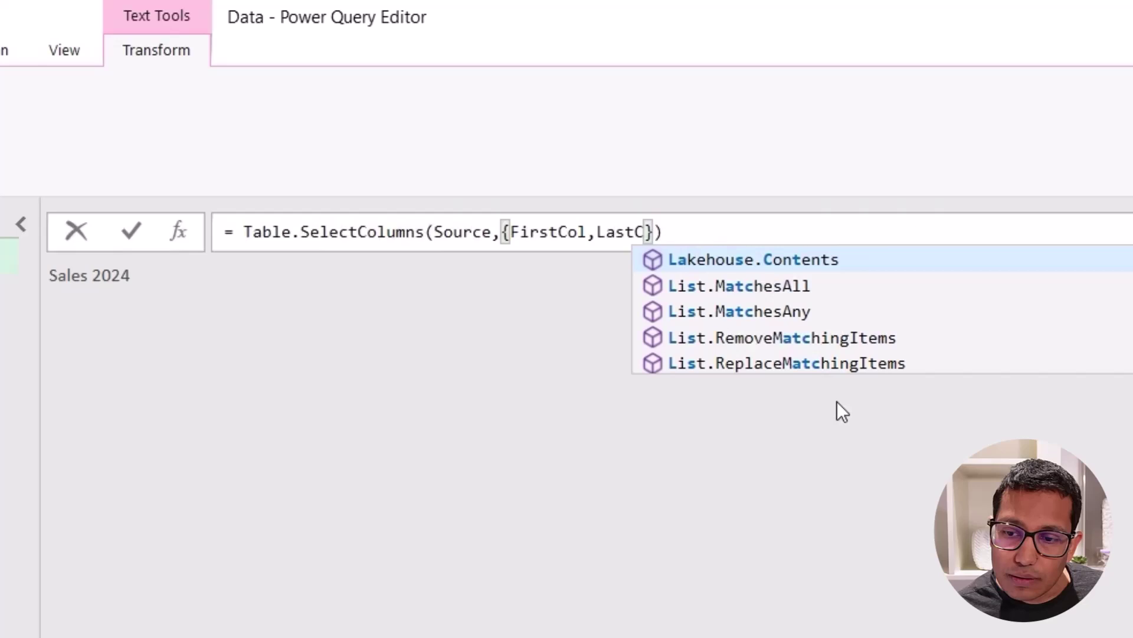
type("ol")
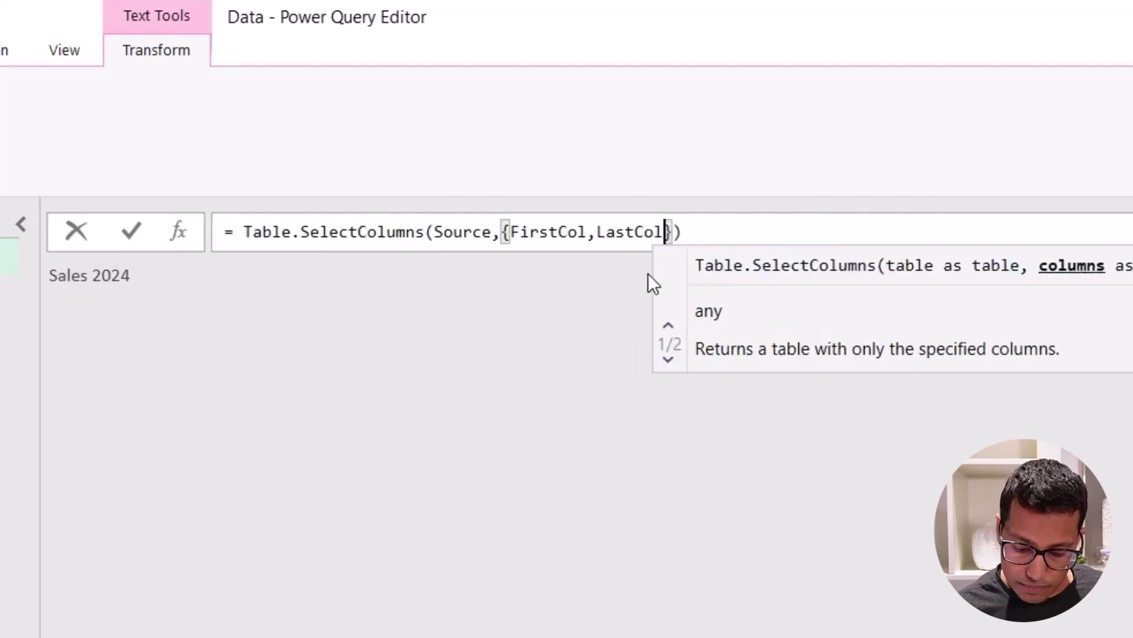
left_click(719, 231)
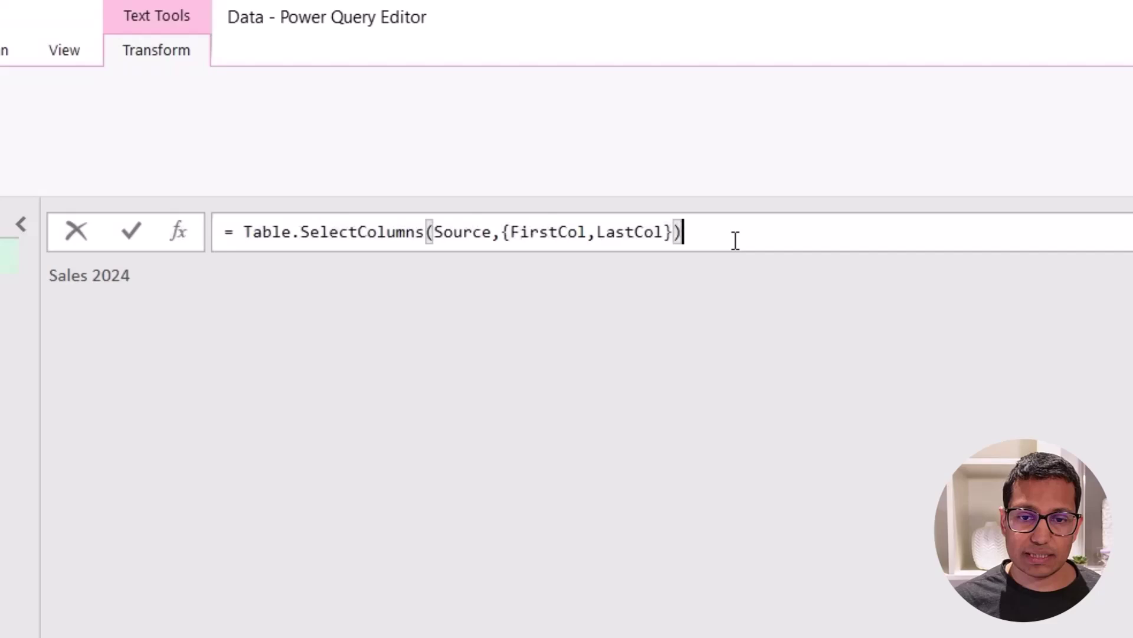
key("Return")
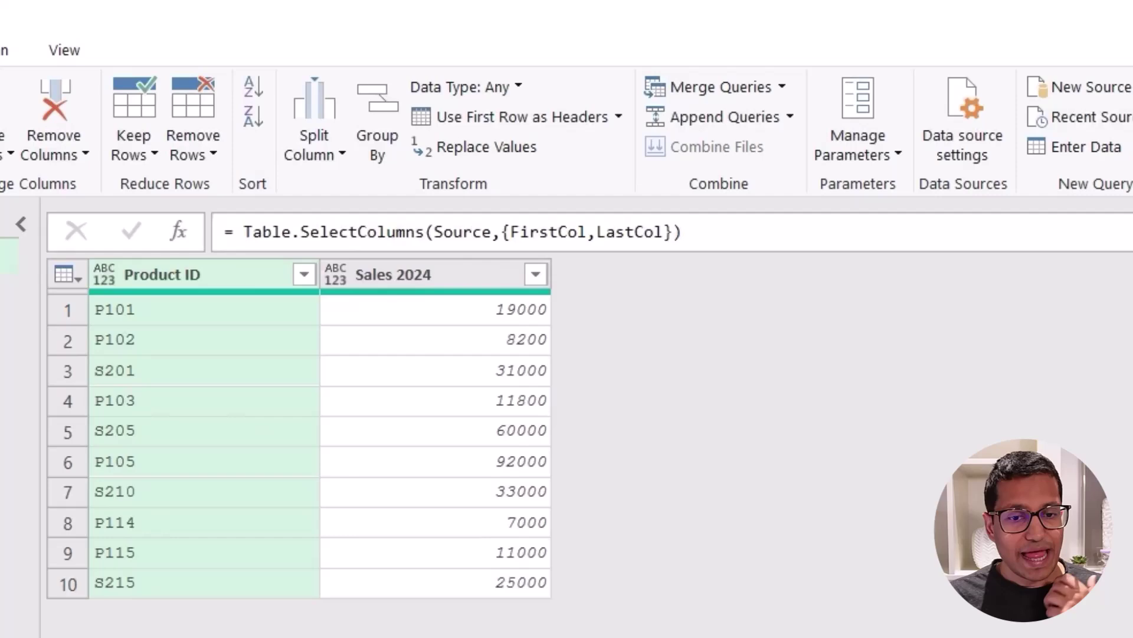
left_click(1132, 475)
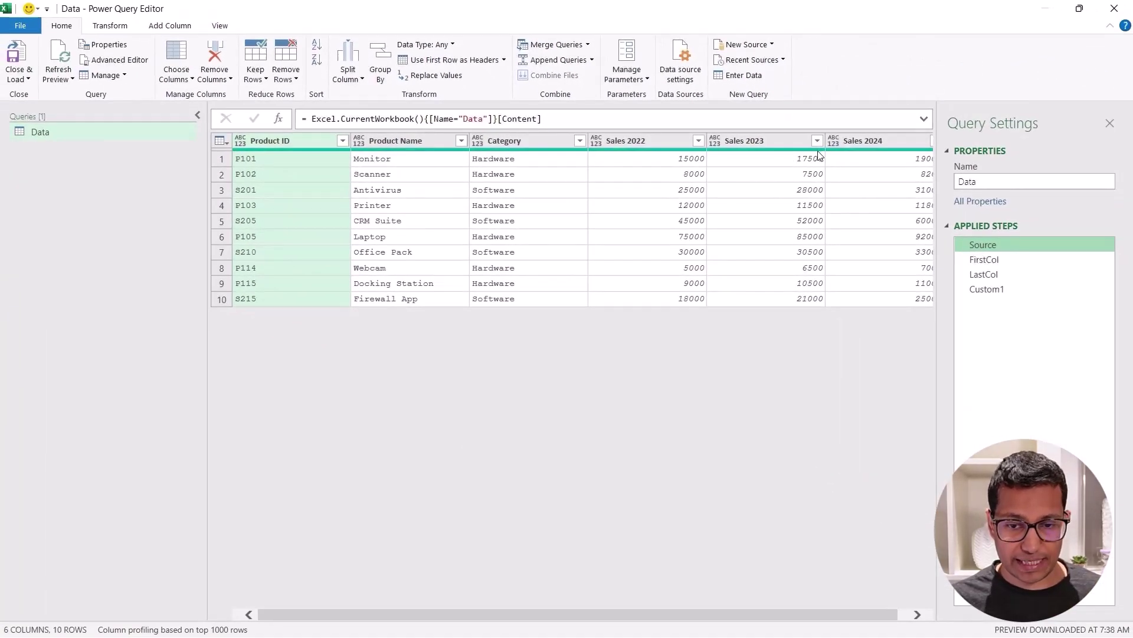
left_click(859, 139)
right_click(859, 140)
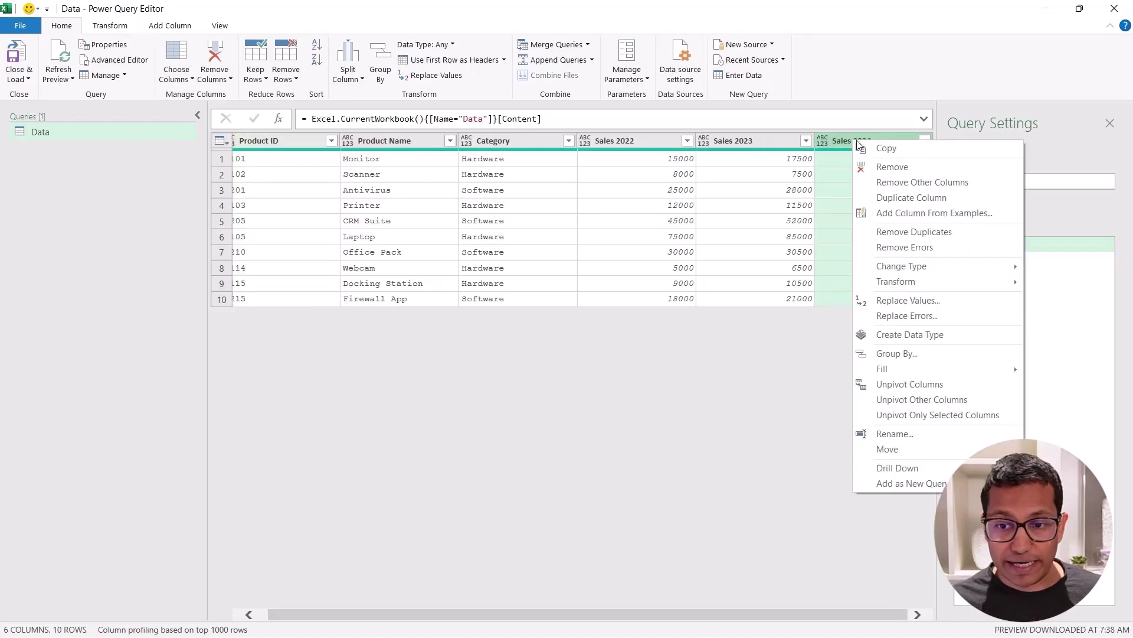
left_click(883, 167)
left_click(642, 358)
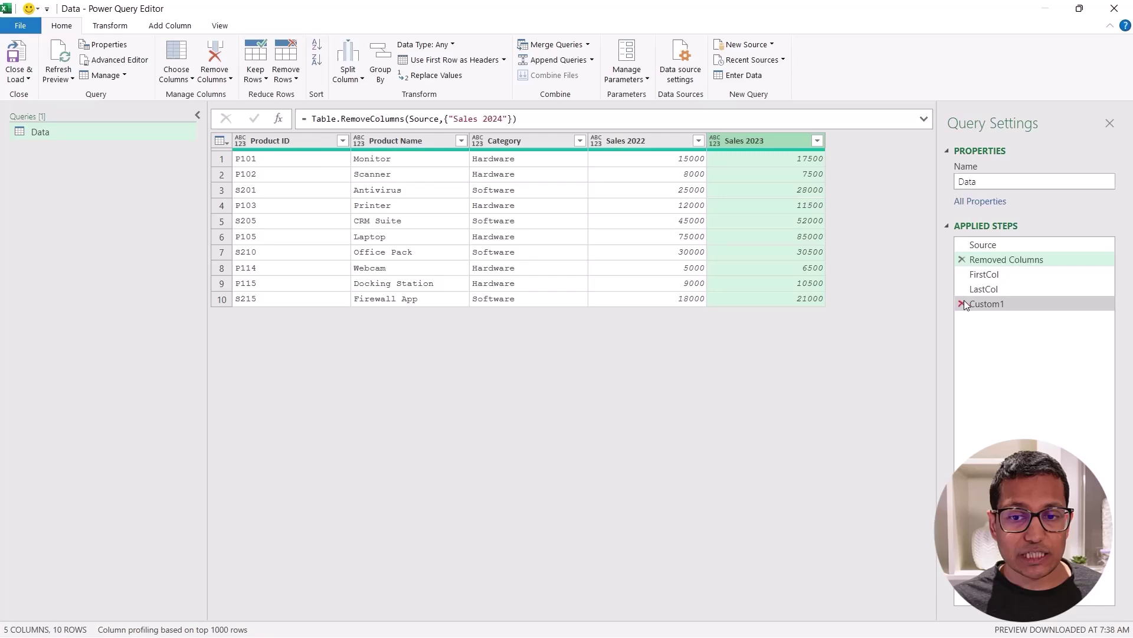
left_click(980, 304)
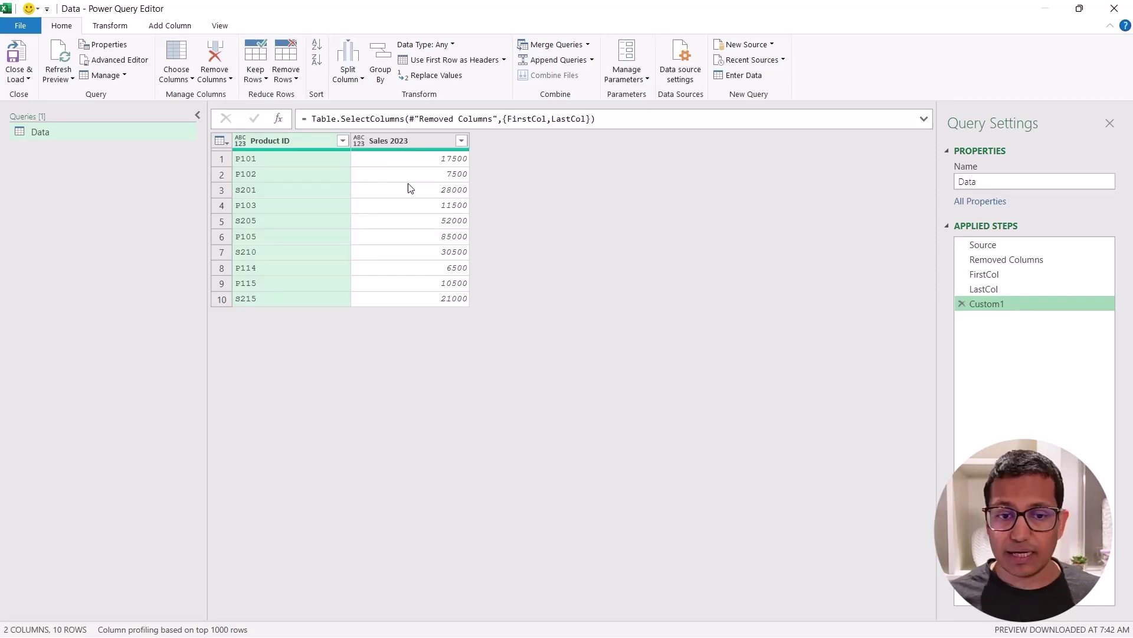
left_click(962, 260)
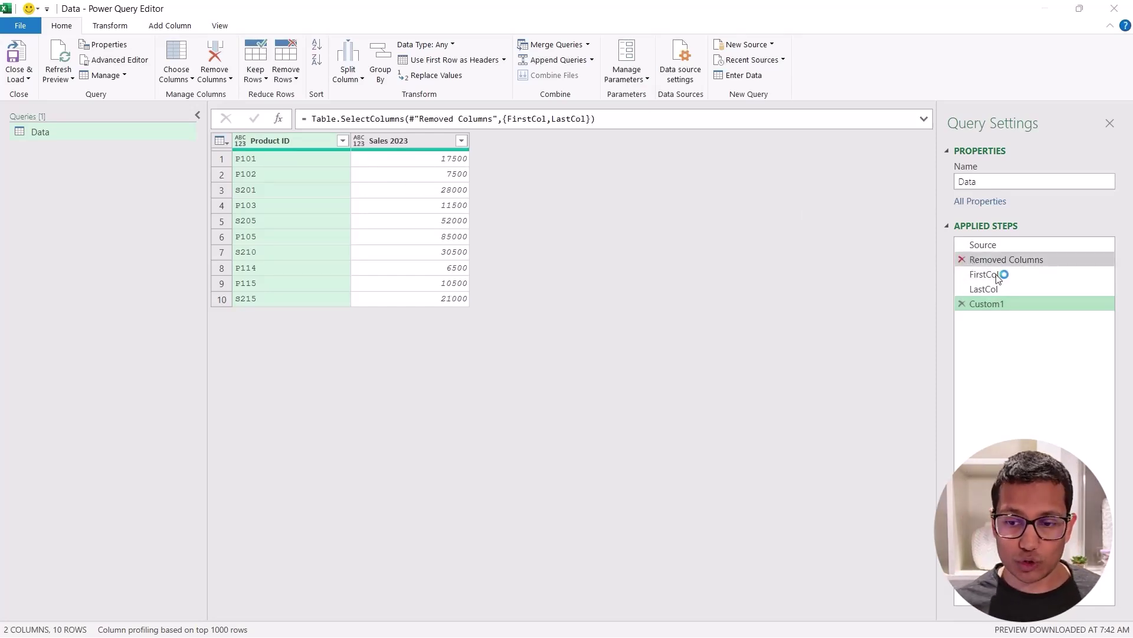
left_click(638, 357)
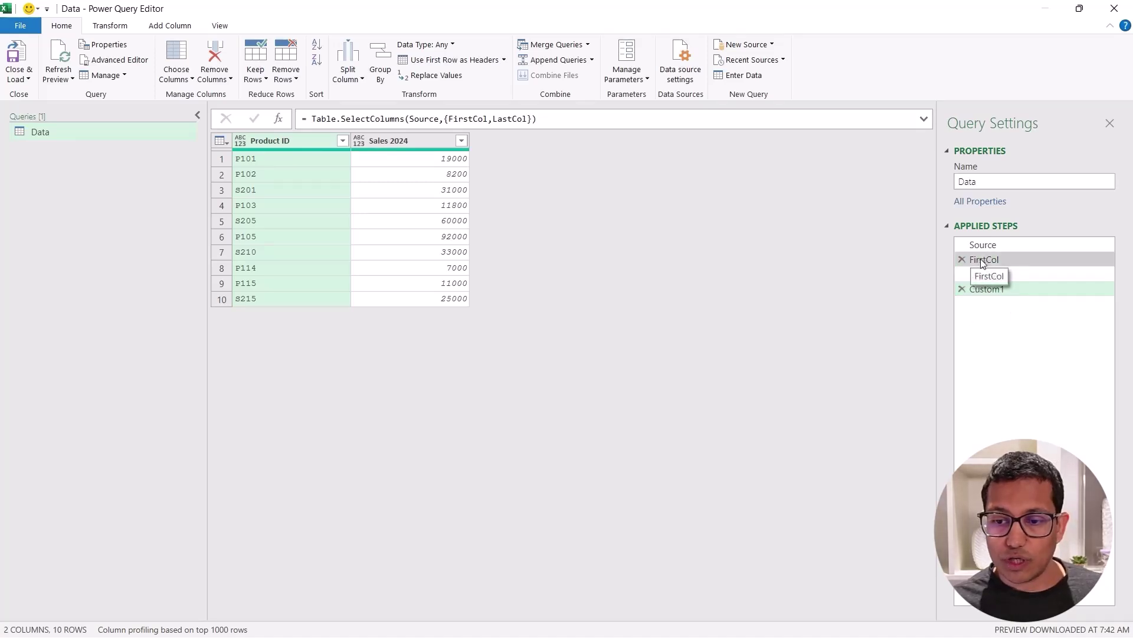
Replace FirstCol in Custom1's formula with the List.First(Table.ColumnNames(Source)) expression.
left_click(983, 263)
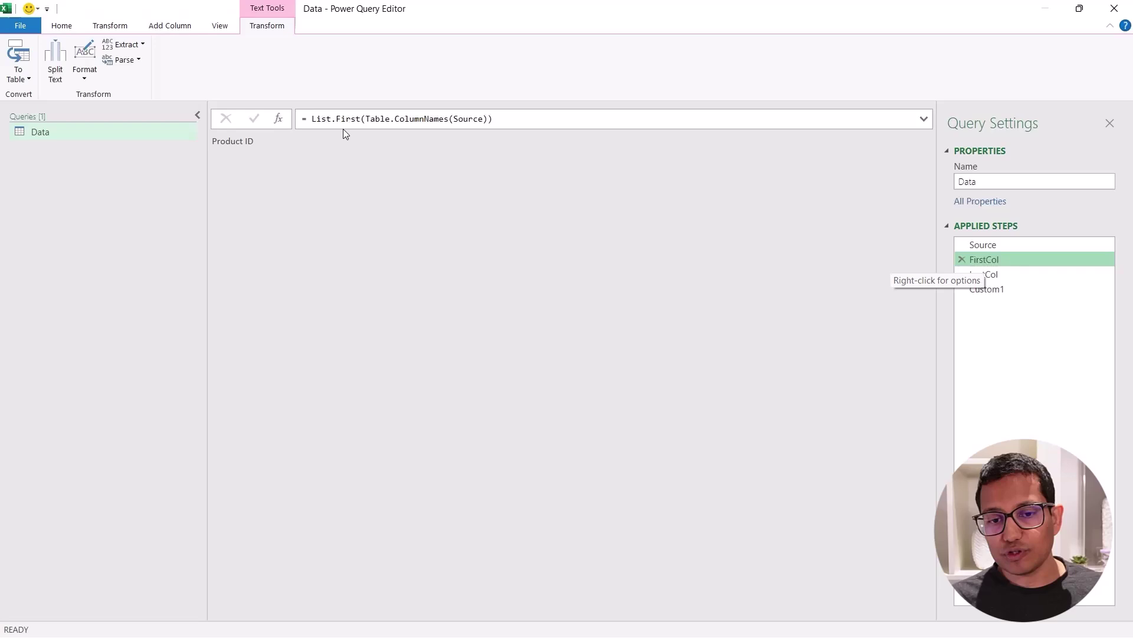
left_click_drag(311, 118, 534, 118)
key("ctrl+c")
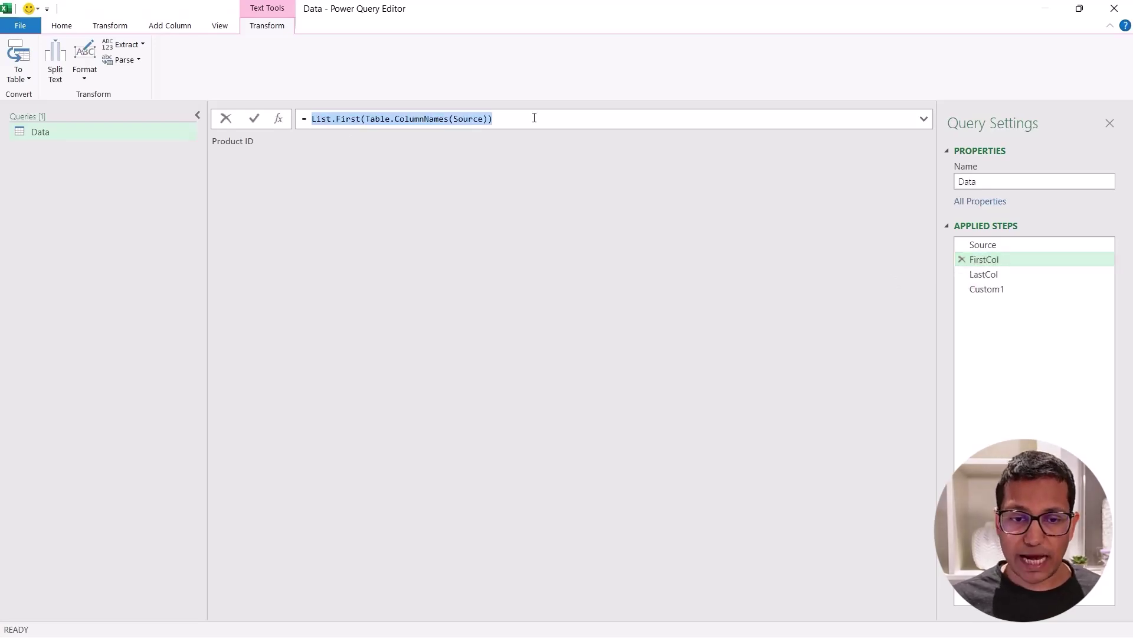
left_click(990, 289)
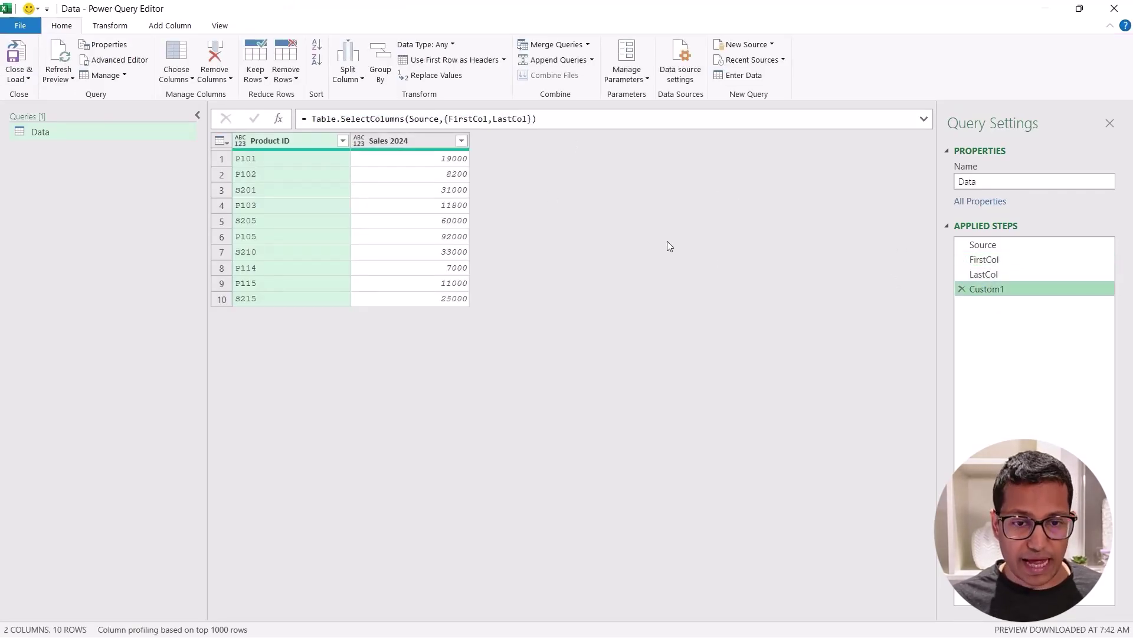
double_click(466, 120)
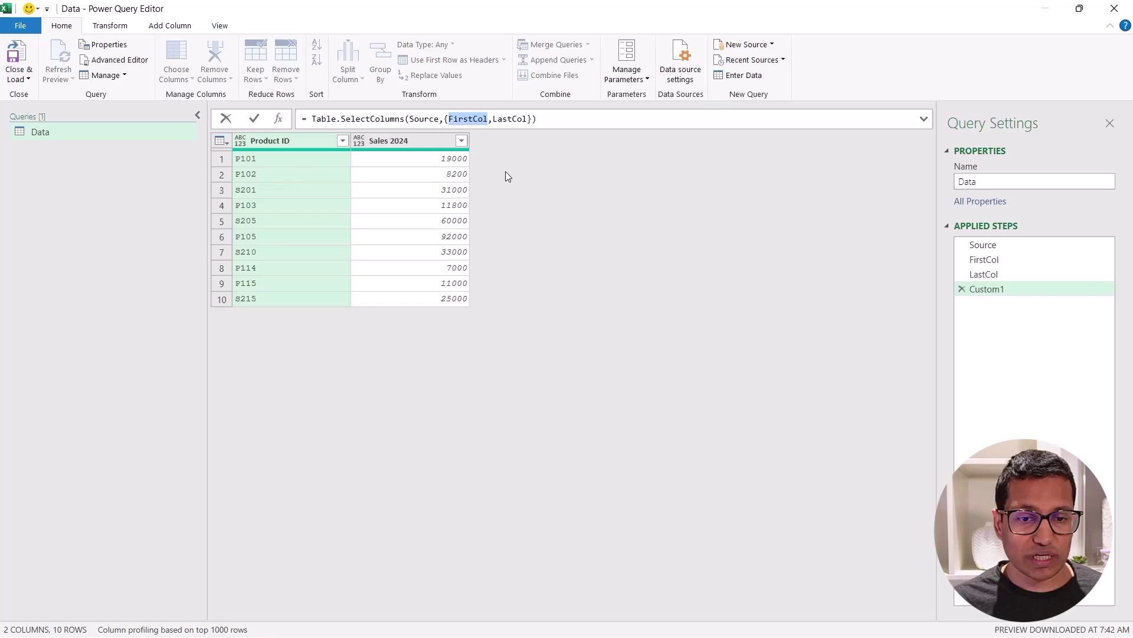
key("ctrl+v")
key("Return")
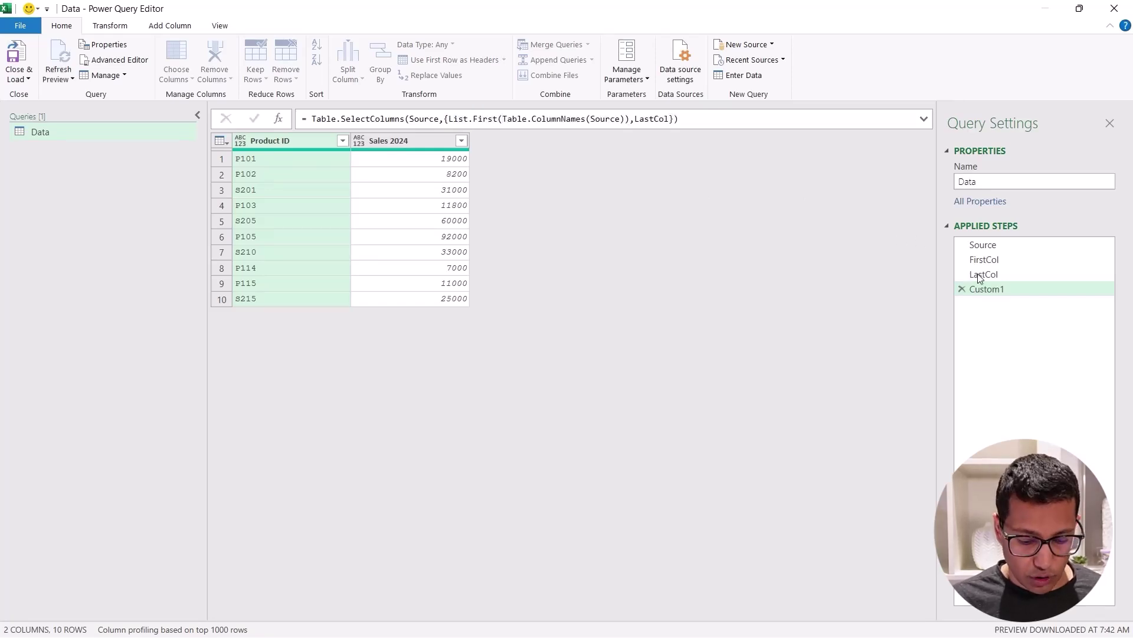
Replace LastCol in Custom1's formula with the List.Last(Table.ColumnNames(Source)) expression.
left_click(980, 275)
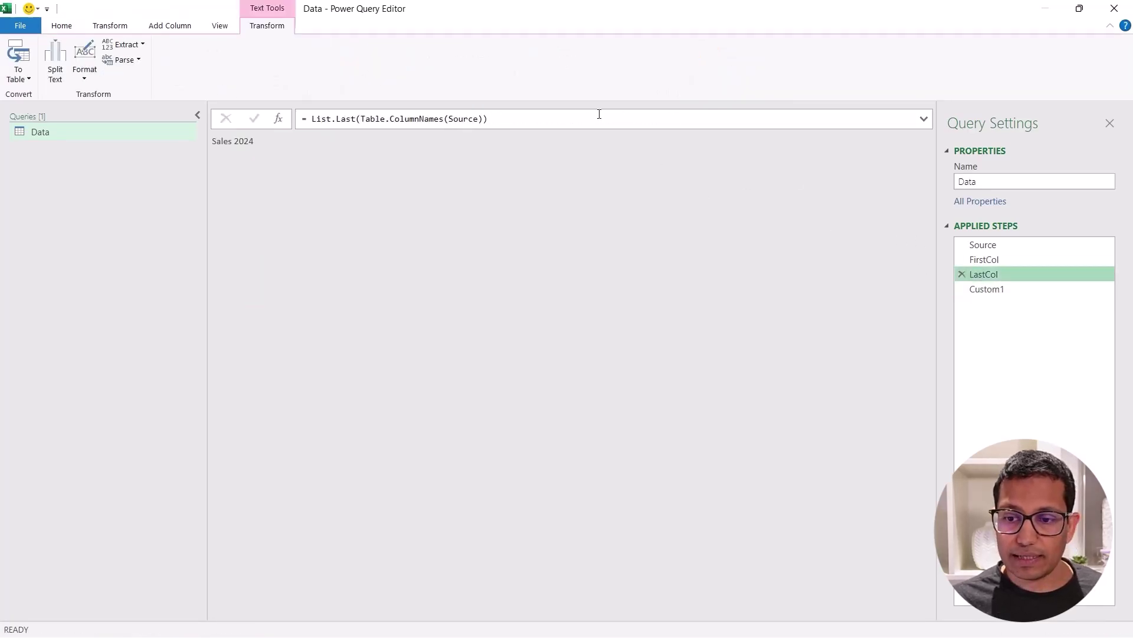
left_click(396, 119)
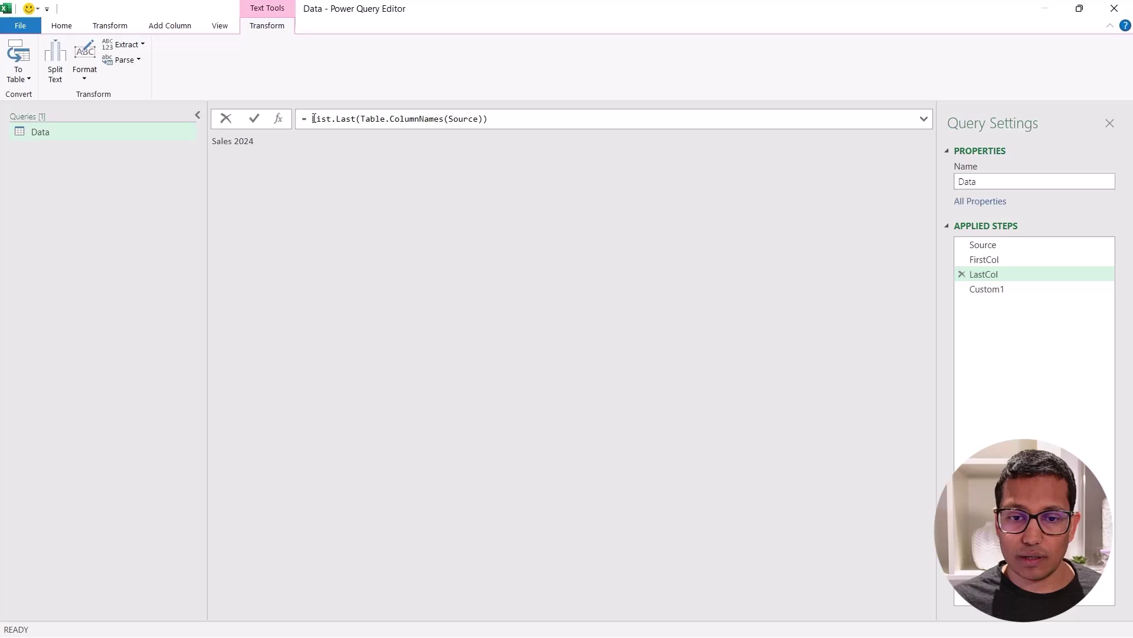
left_click_drag(313, 119, 560, 122)
key("ctrl+c")
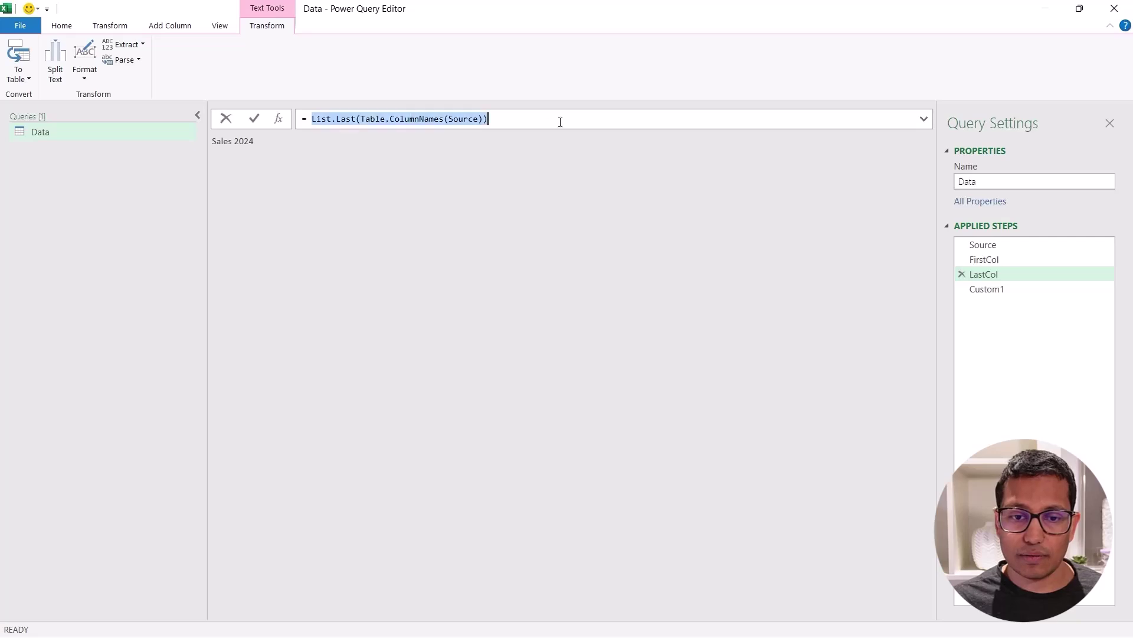
left_click(1006, 288)
double_click(650, 119)
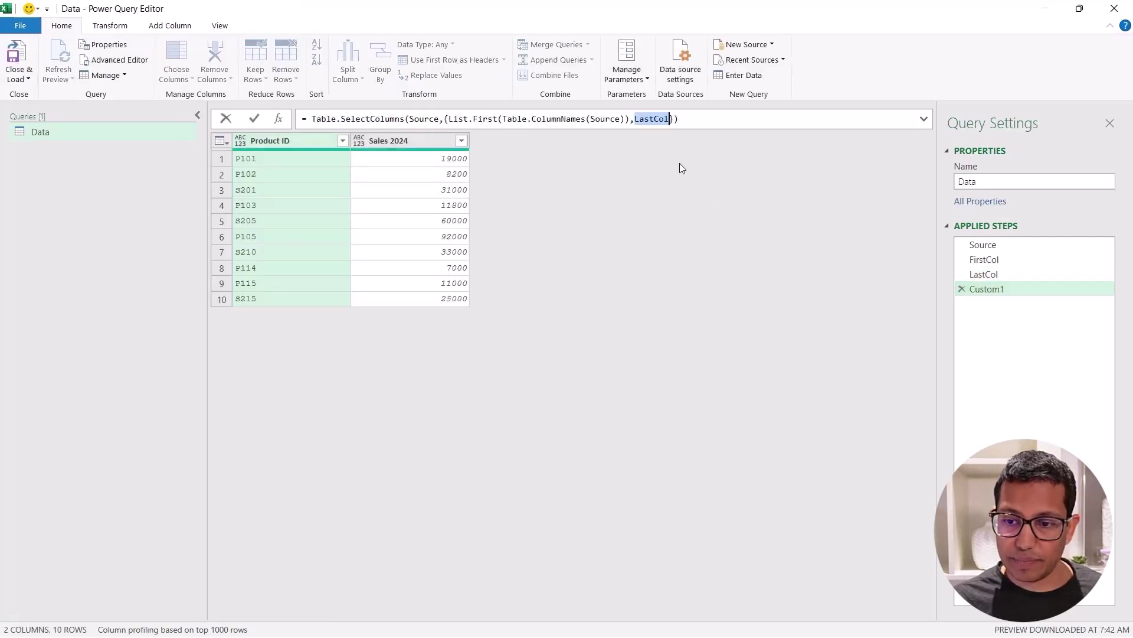
key("ctrl+v")
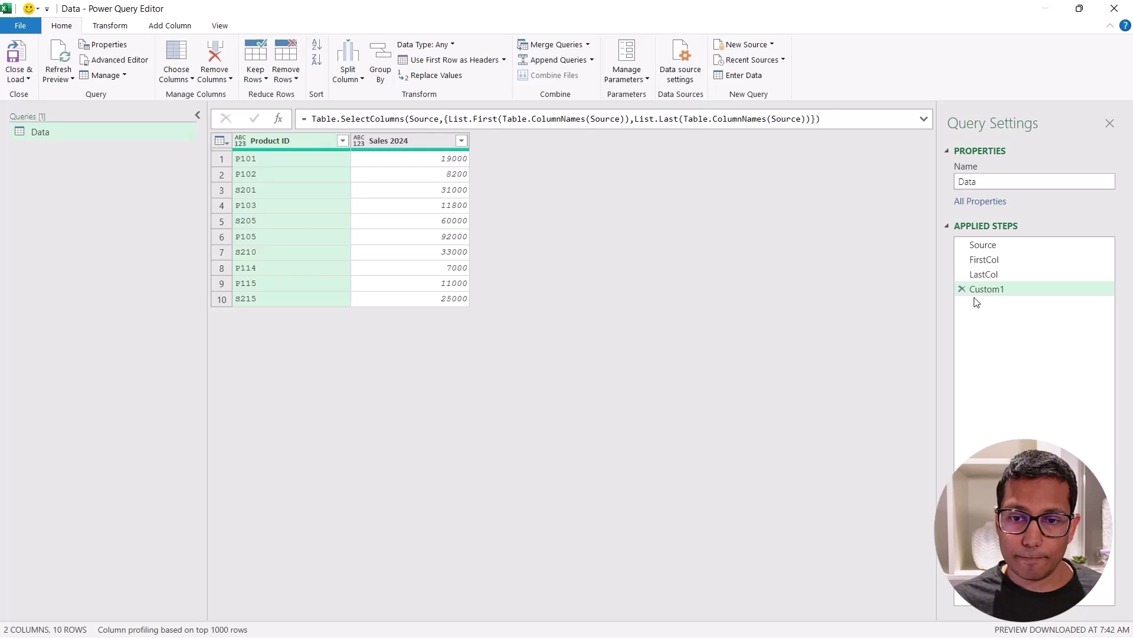
Delete the LastCol and FirstCol steps, then Close & Load to Excel.
left_click(962, 274)
left_click(639, 356)
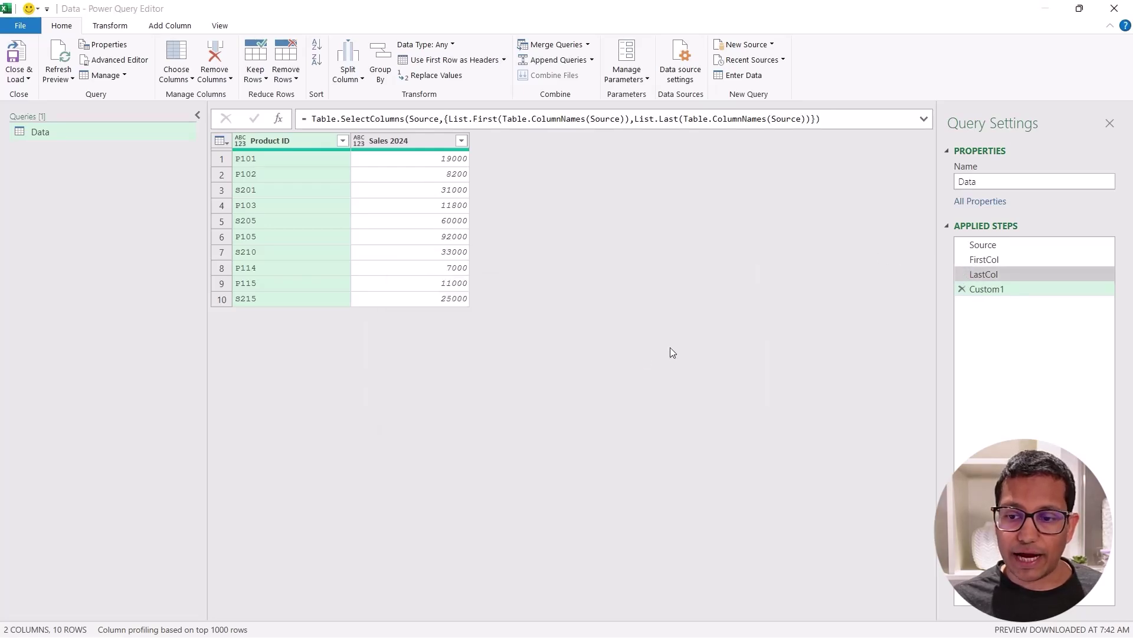
left_click(961, 259)
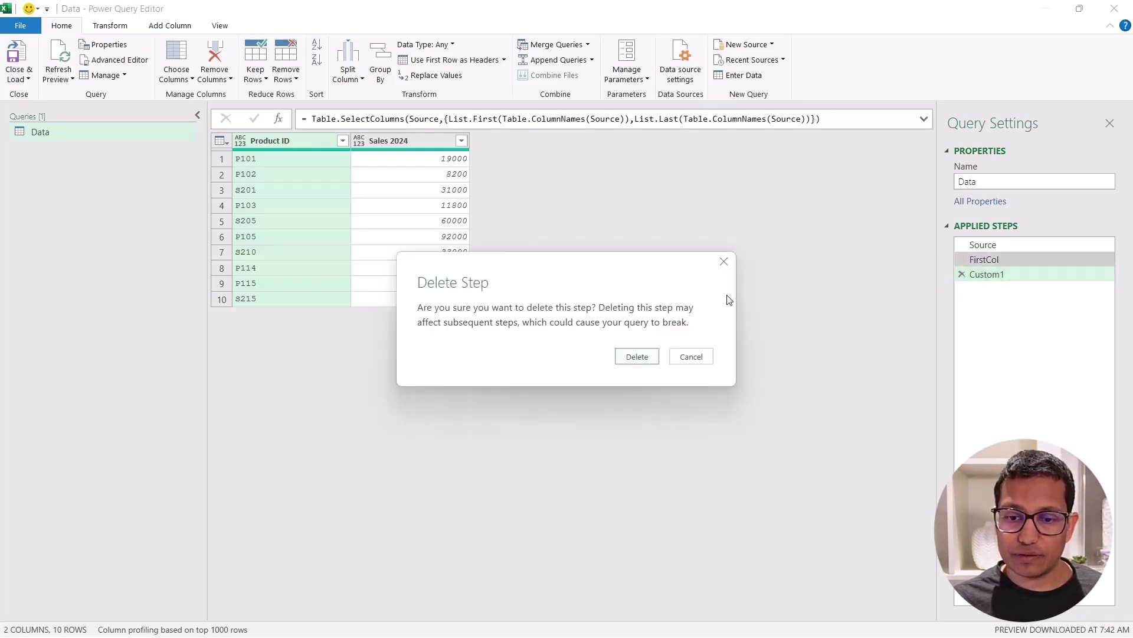
left_click(637, 356)
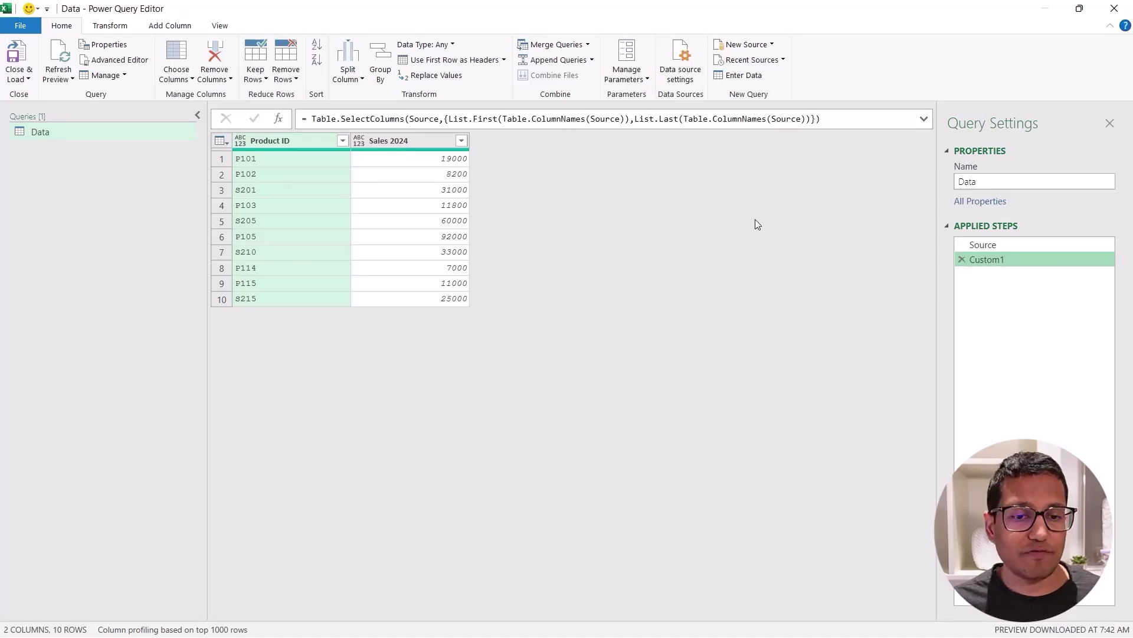
left_click(16, 59)
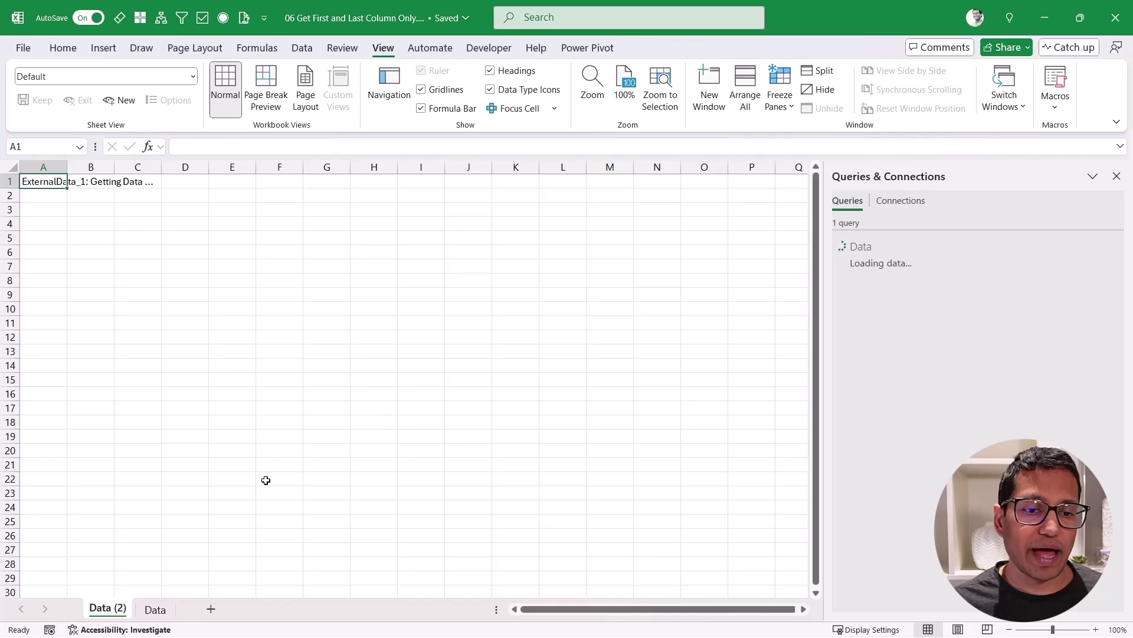
Copy the Sales 2024 column on the Data sheet into column G, renamed Sales 2026.
left_click(154, 608)
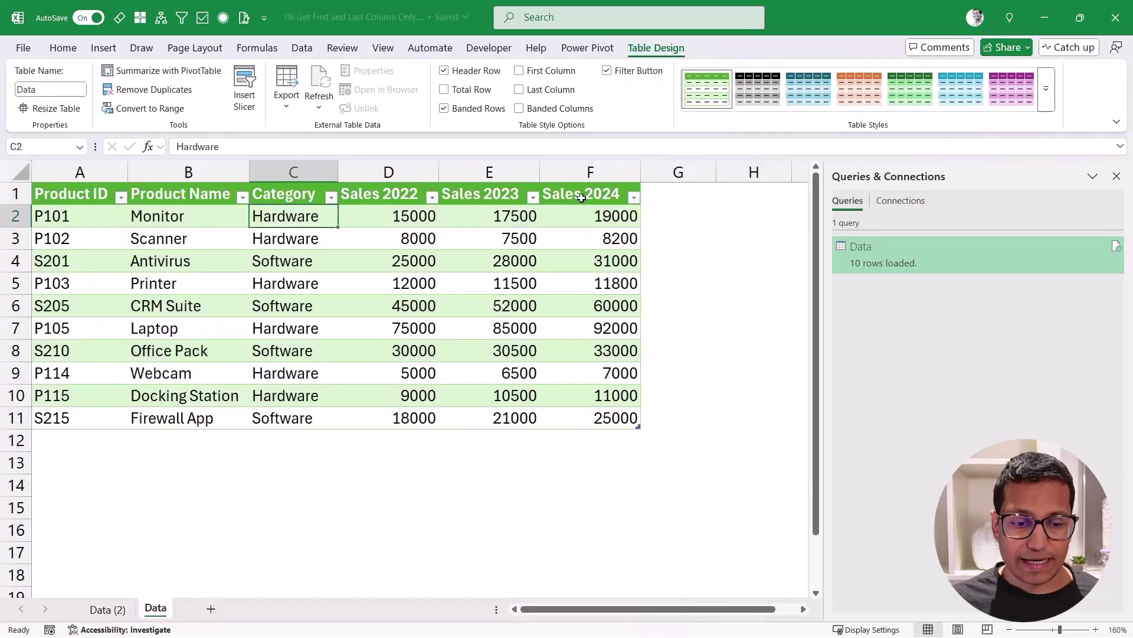
left_click_drag(591, 195, 586, 412)
key("ctrl+c")
key("Right")
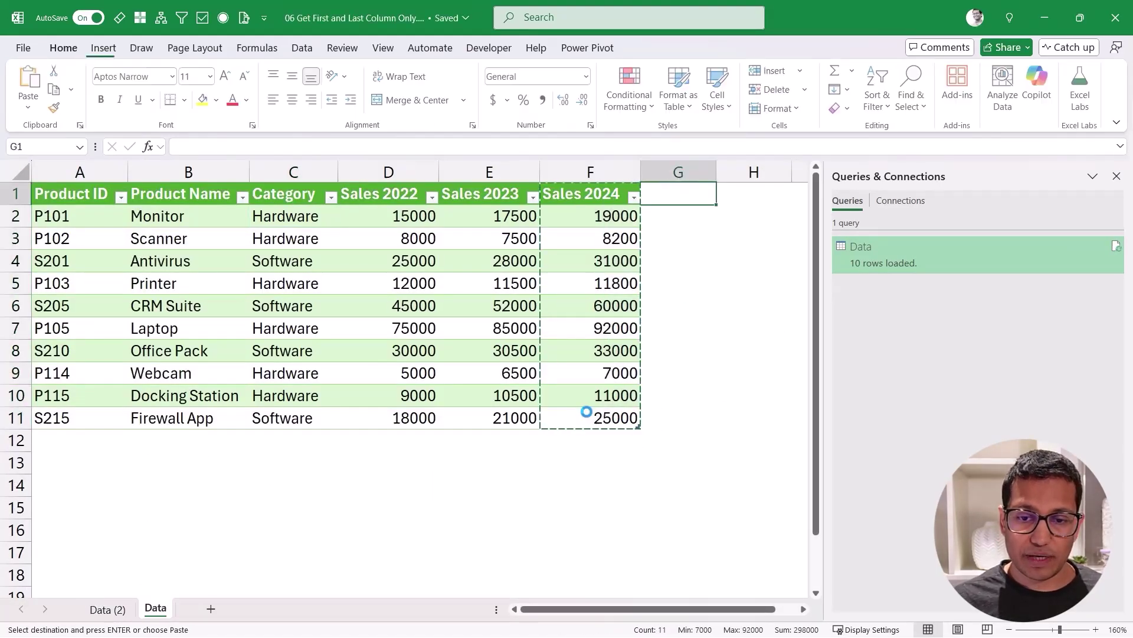
key("ctrl+v")
key("F2")
key("BackSpace")
key("BackSpace")
key("BackSpace")
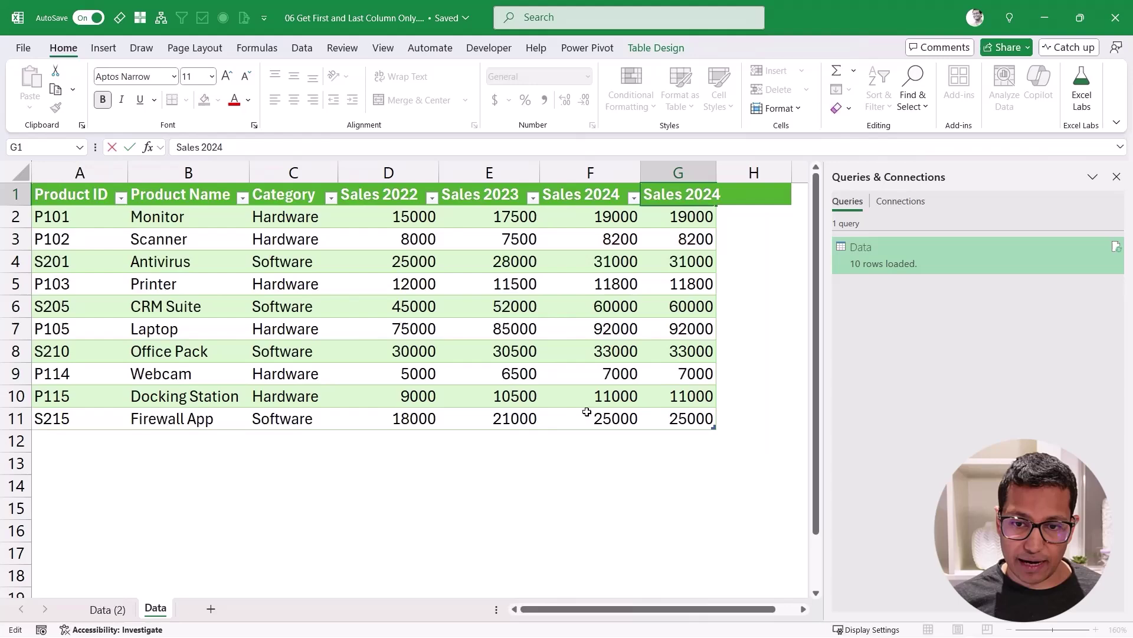
type("26")
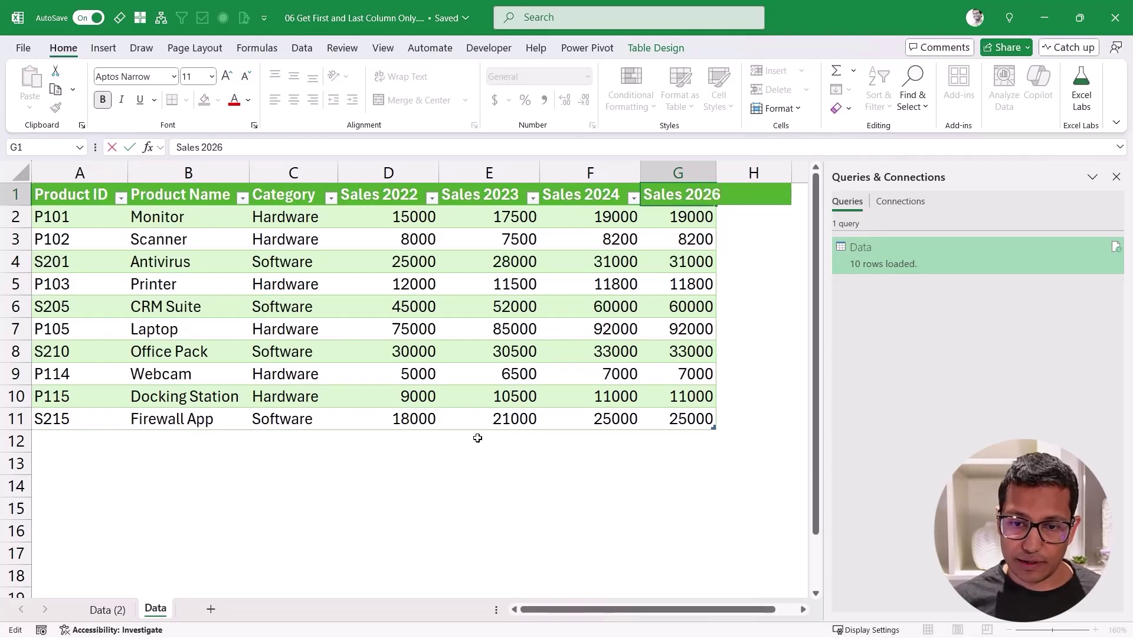
left_click(100, 610)
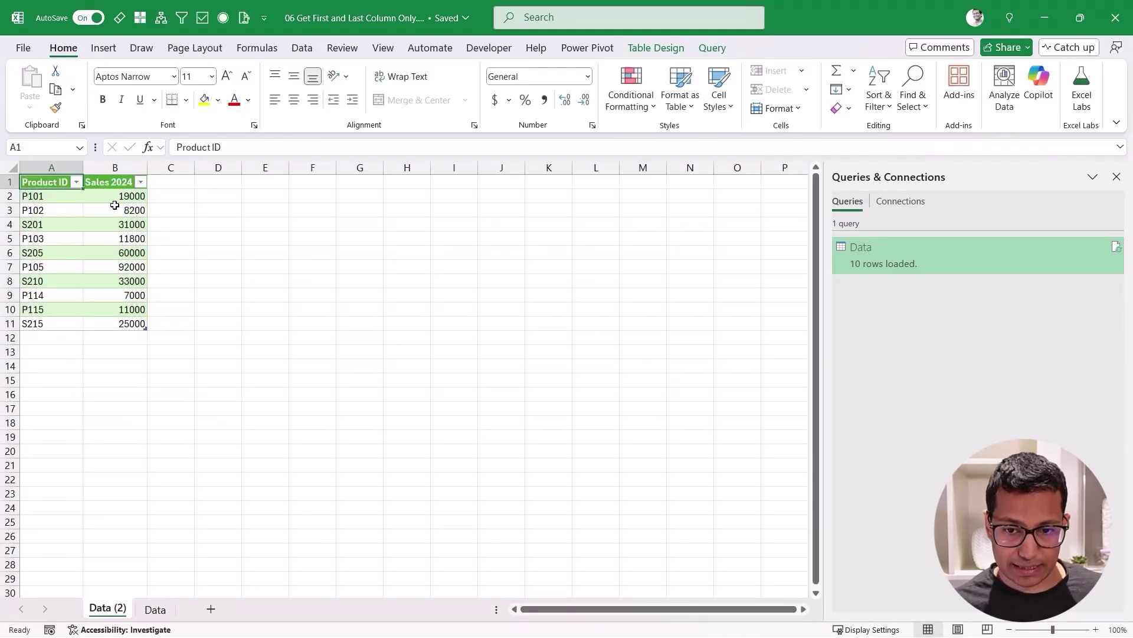
Refresh the query table on Data (2) to pick up Sales 2026.
right_click(115, 197)
left_click(161, 247)
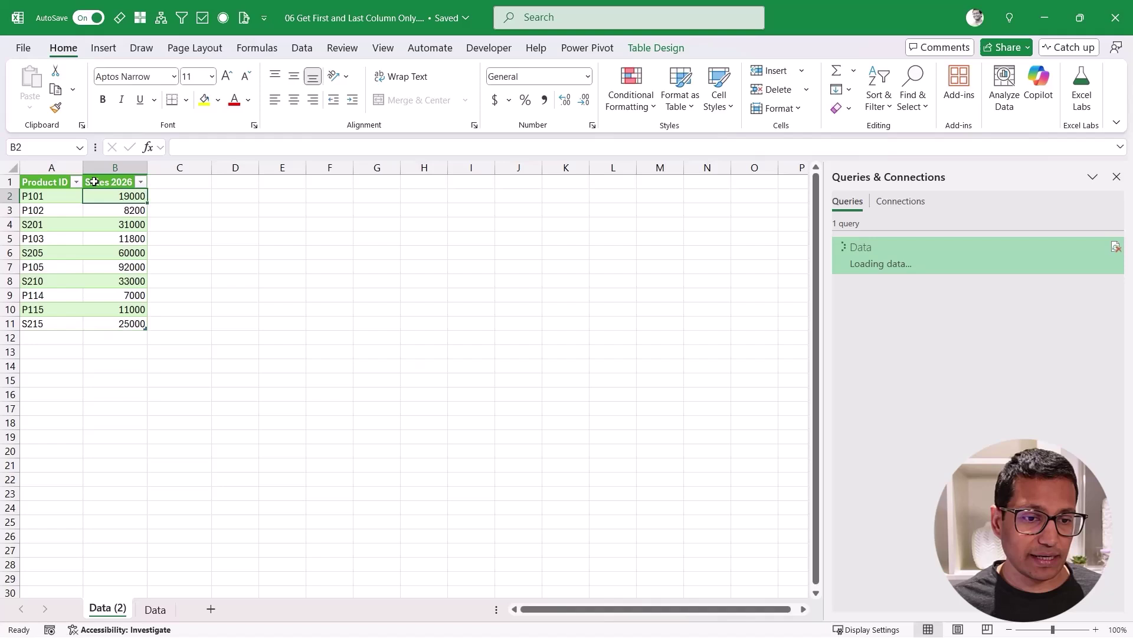